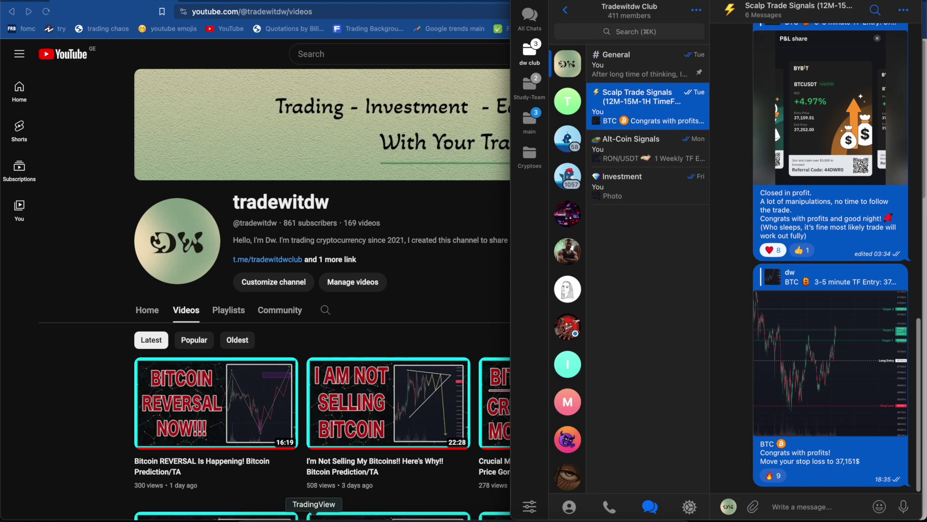
- Switch to TradingView and set the Bitcoin / U.S. Dollar chart to the daily timeframe
click(316, 509)
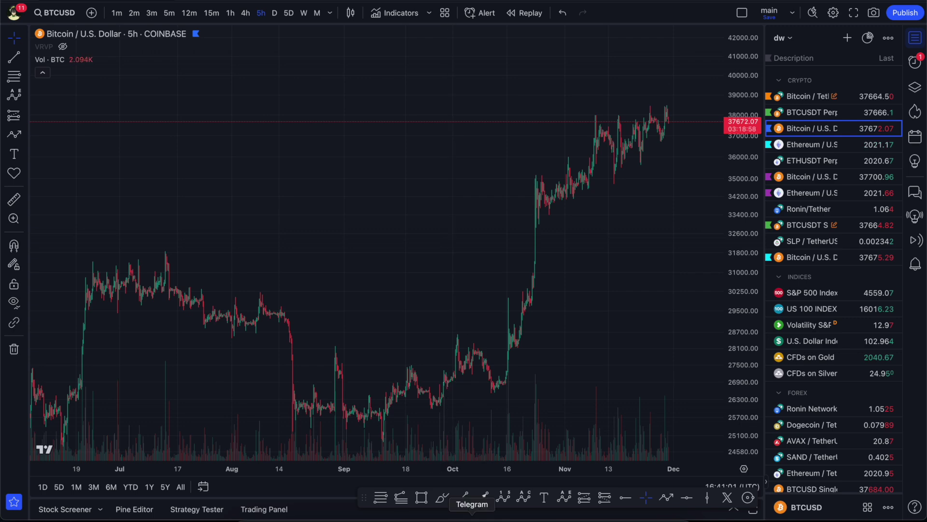
click(526, 516)
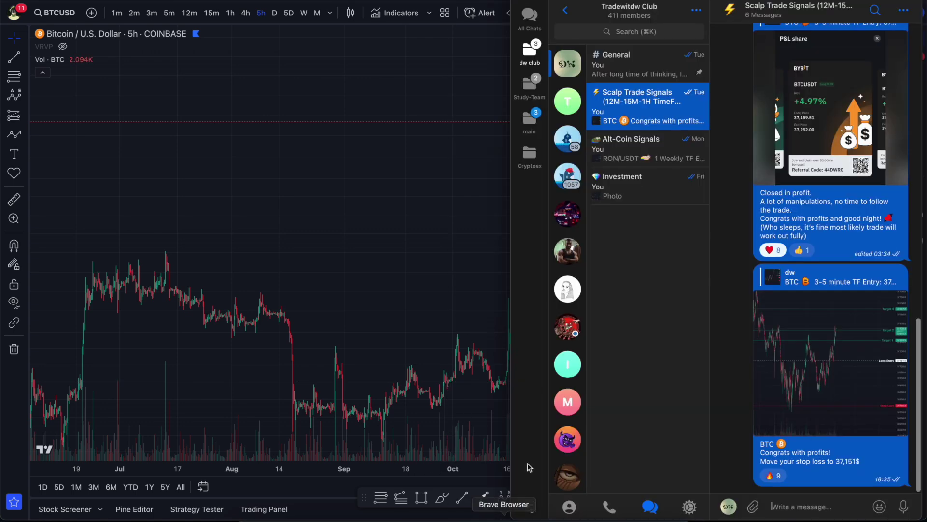
click(393, 242)
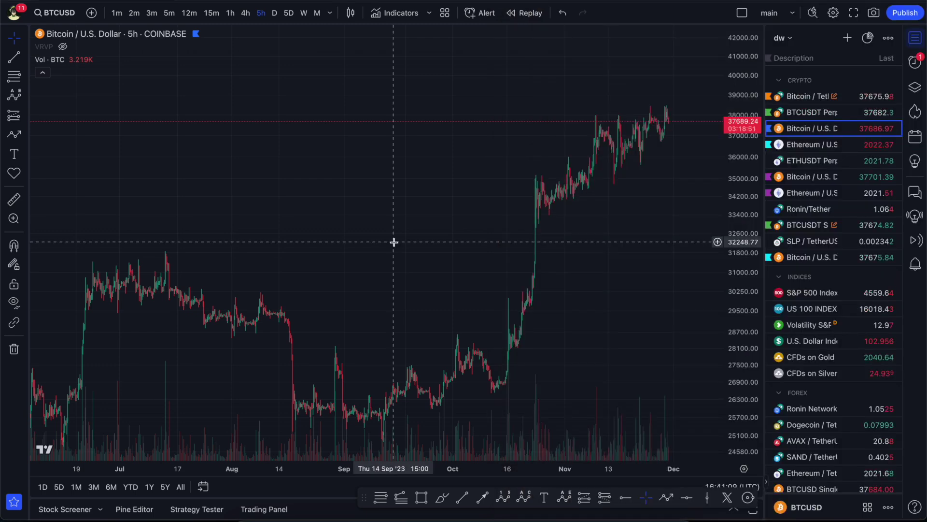
click(274, 13)
- Examine Bitcoin's daily price history from the 2021 highs through the 2022 decline to the late-2023 rally
scroll(364, 211, down, 5)
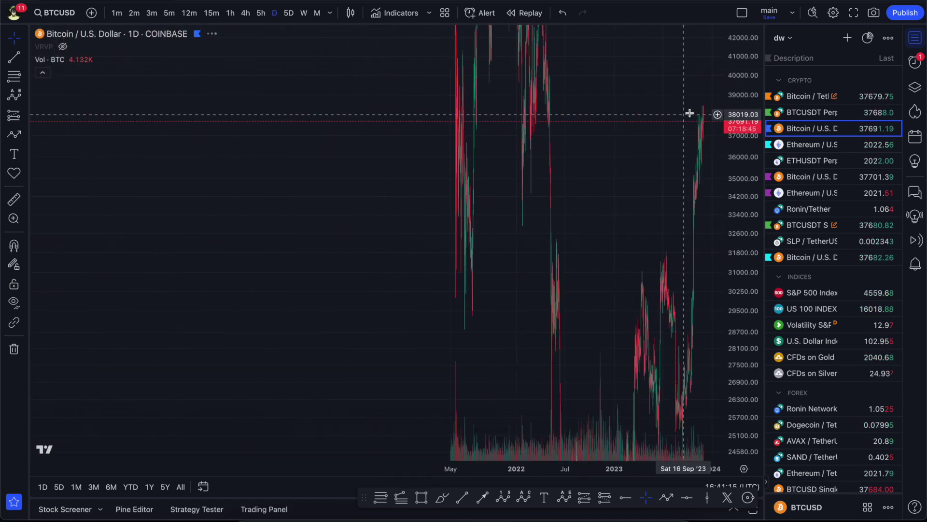
scroll(698, 193, down, 5)
drag(633, 240, 467, 262)
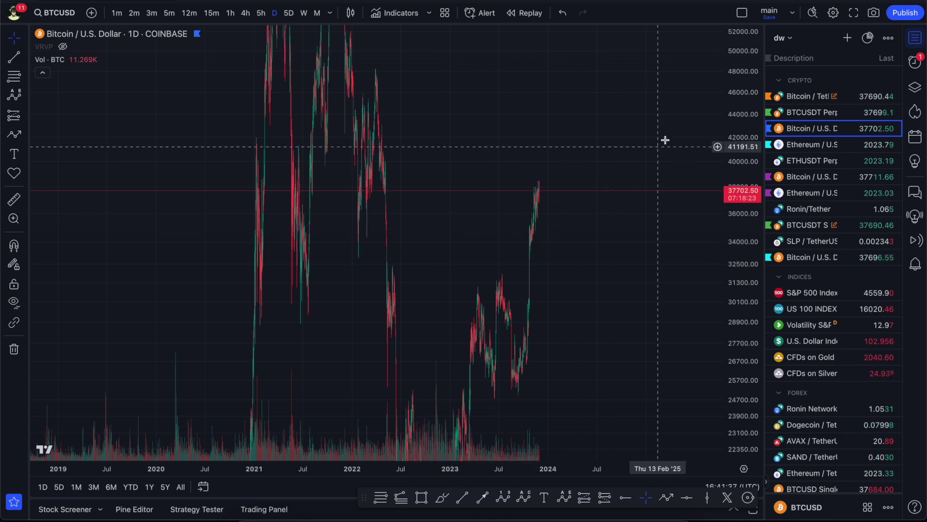
drag(732, 79, 719, 204)
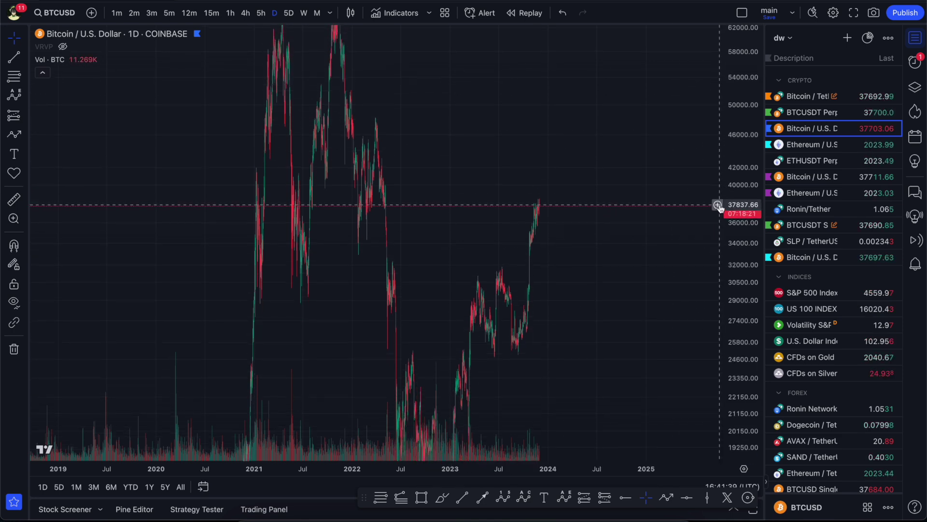
drag(743, 144, 728, 227)
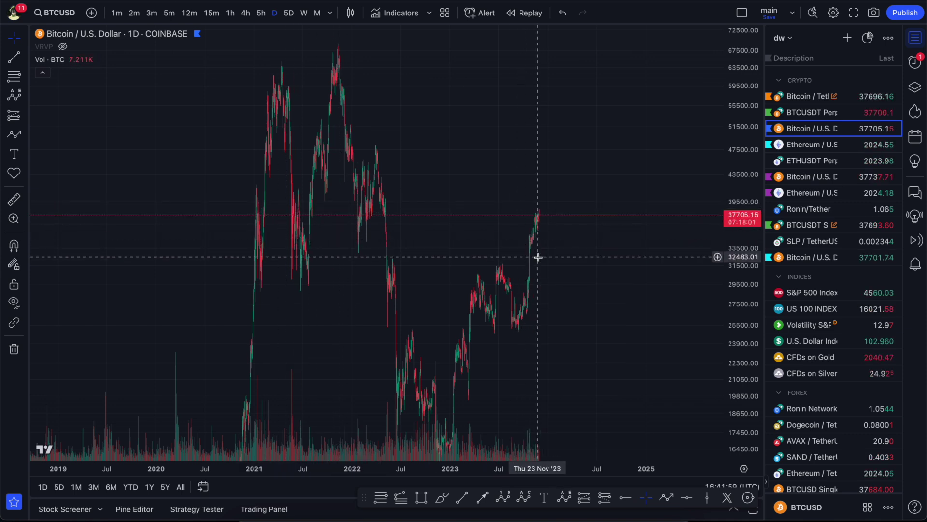
drag(550, 294, 574, 182)
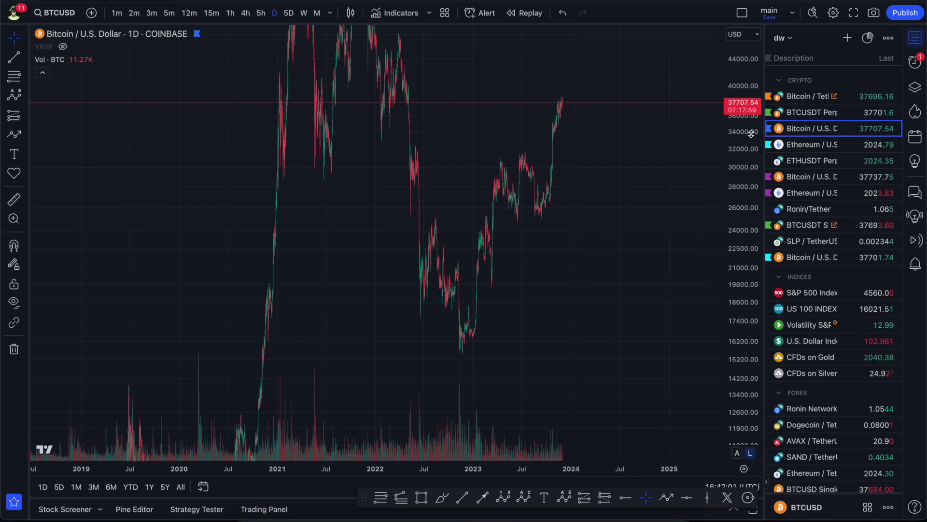
drag(751, 135, 751, 197)
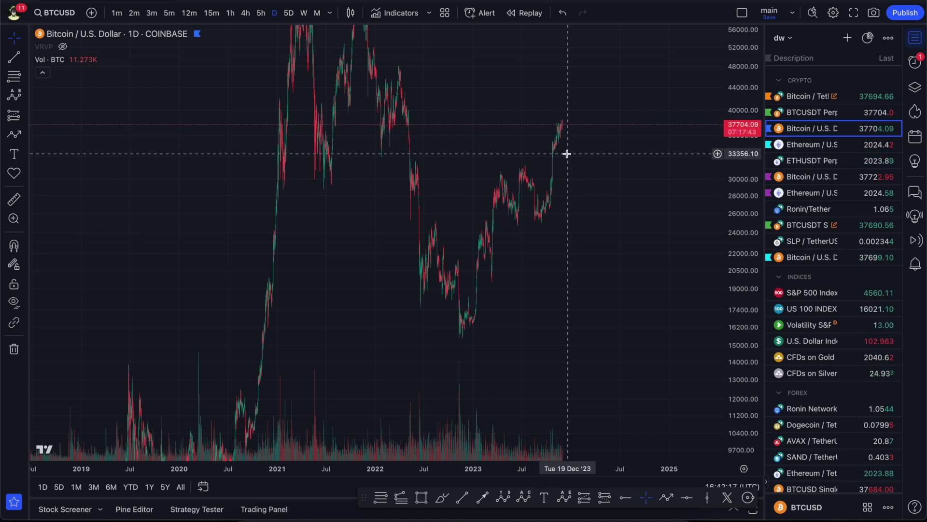
drag(748, 301, 744, 51)
drag(650, 60, 453, 290)
scroll(299, 246, up, 6)
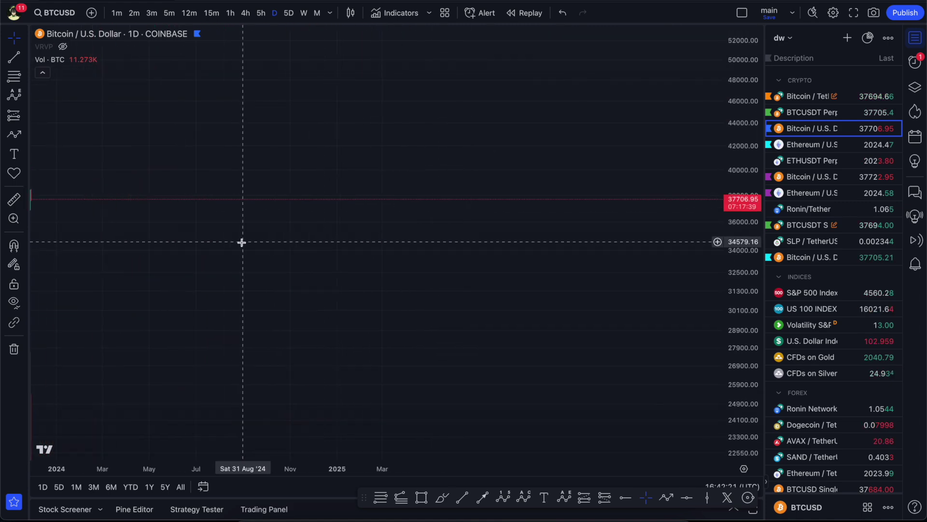
drag(188, 236, 515, 225)
scroll(498, 239, down, 4)
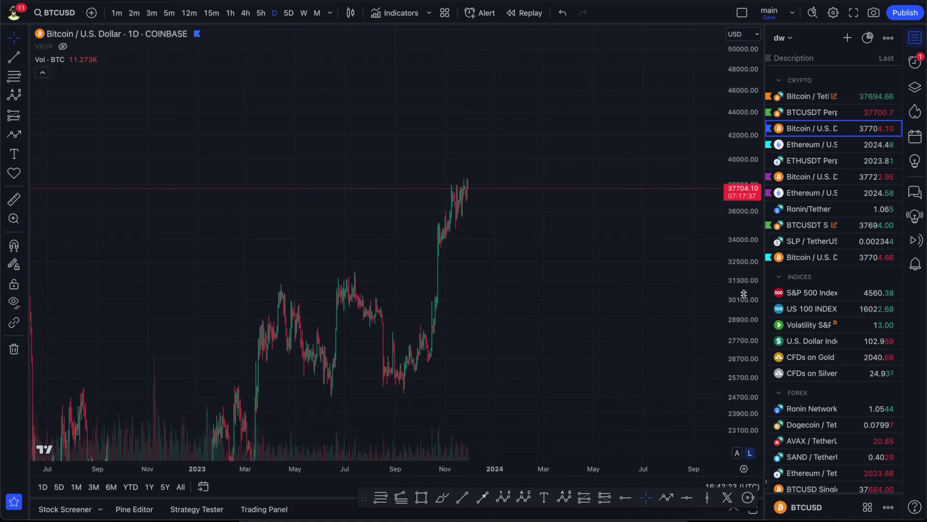
drag(742, 291, 702, 200)
drag(469, 206, 465, 170)
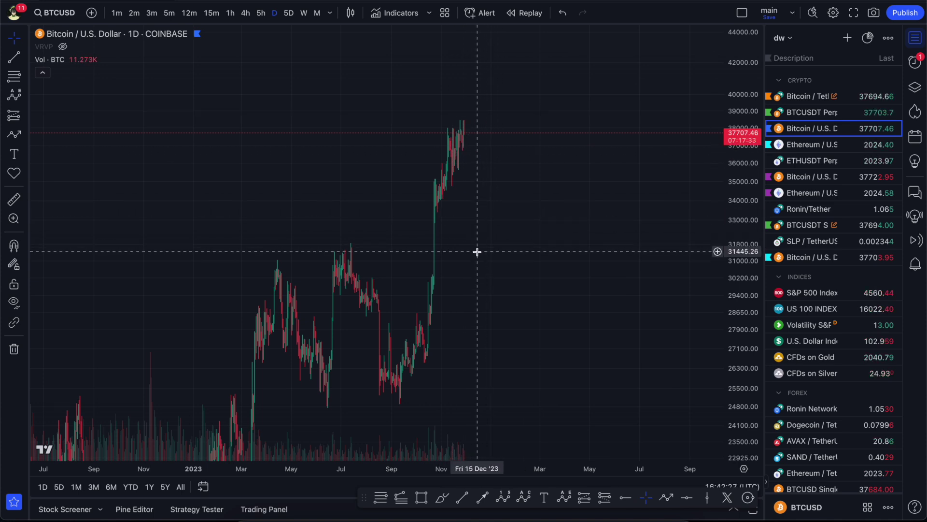
drag(464, 138, 428, 62)
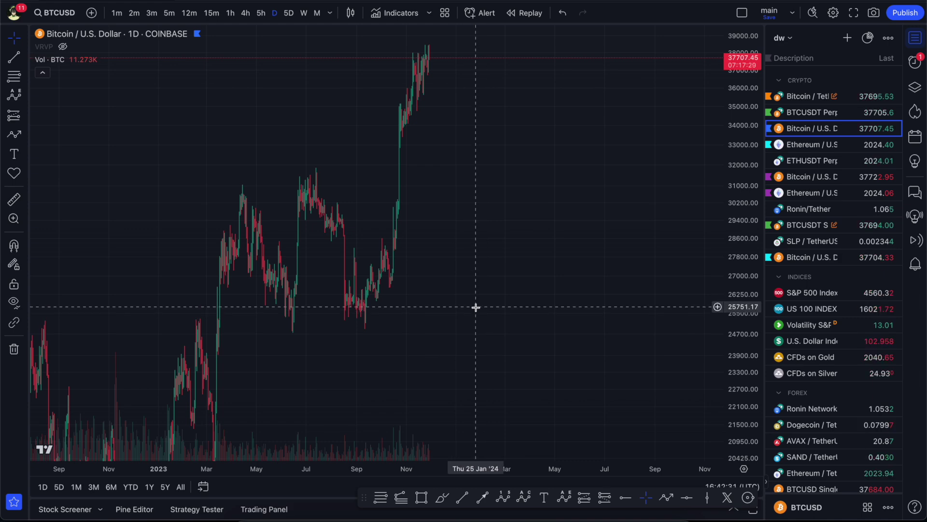
scroll(471, 280, down, 8)
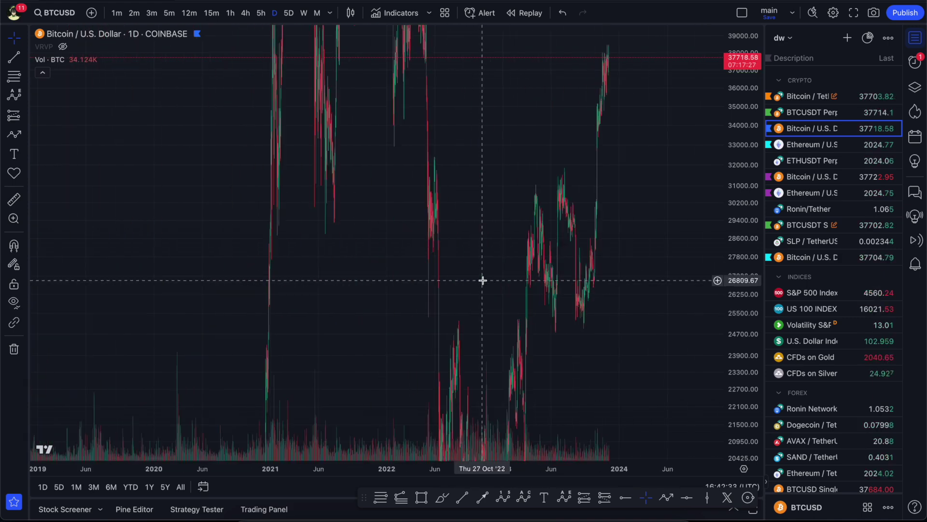
drag(721, 141, 454, 250)
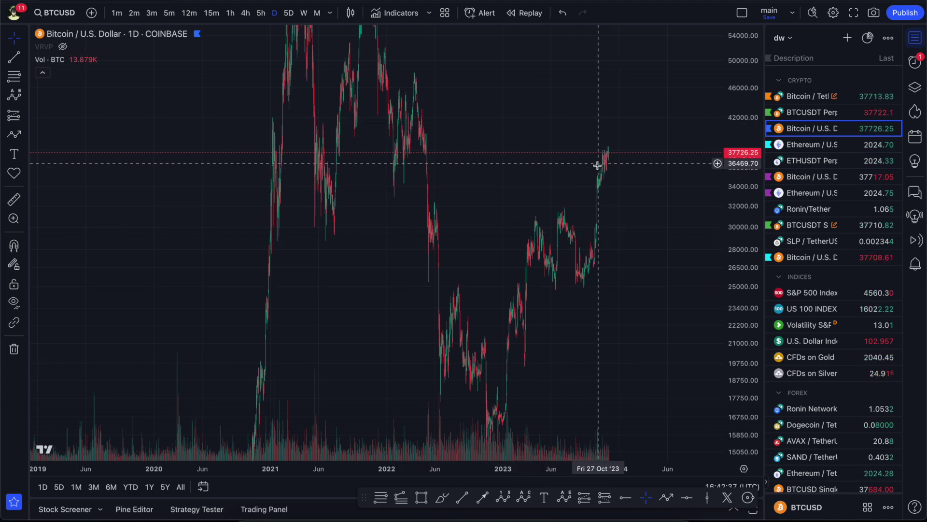
drag(617, 379, 486, 323)
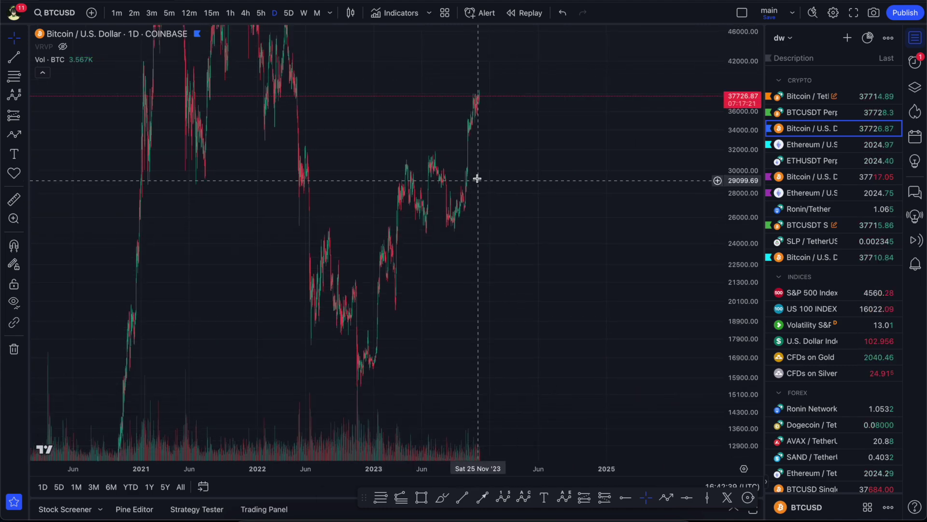
drag(478, 184, 459, 239)
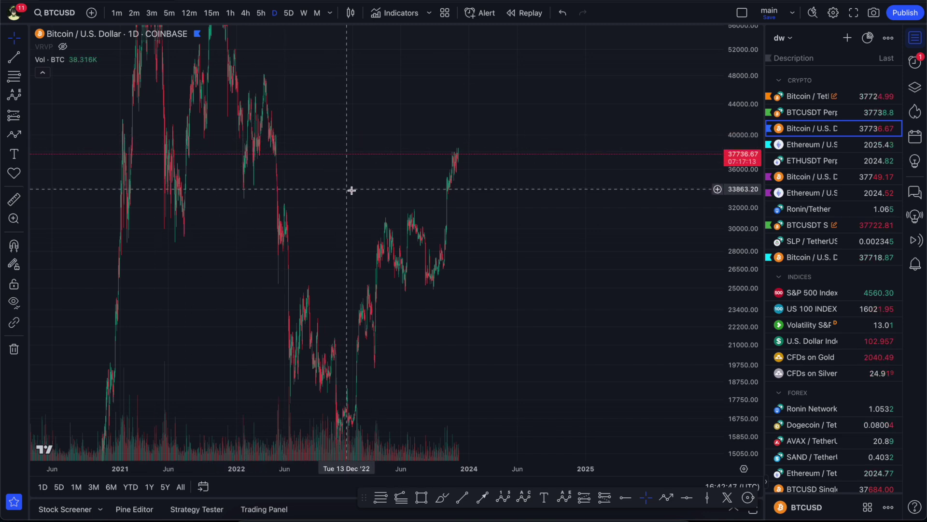
- Draw an Elliott Impulse Wave from the September 2023 low near 25,300, with wave 3 about 39,470, wave 4 about 30,420 and wave 5 about 40,260
scroll(482, 173, up, 3)
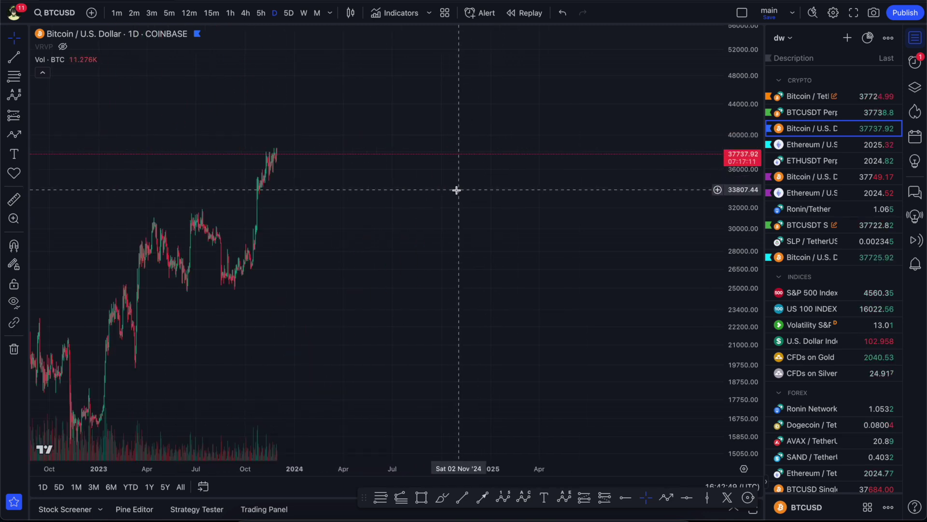
click(503, 497)
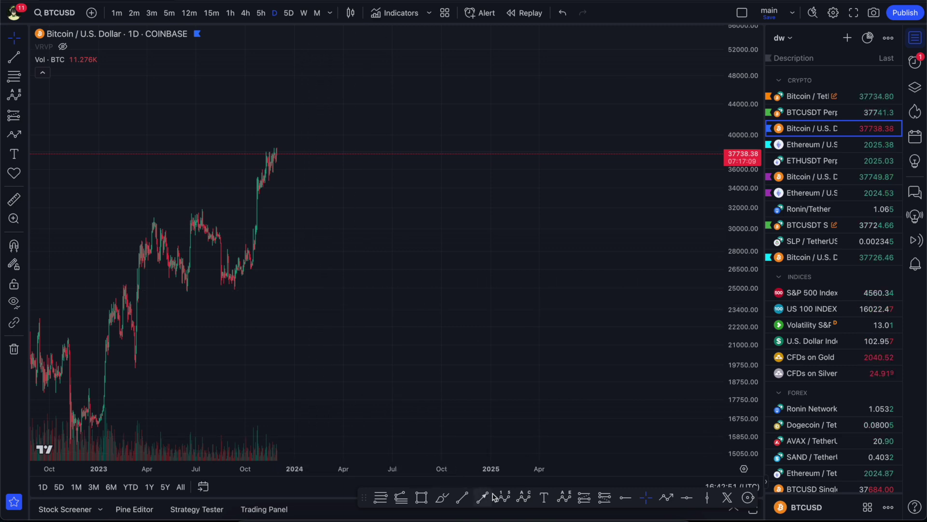
click(226, 284)
click(237, 256)
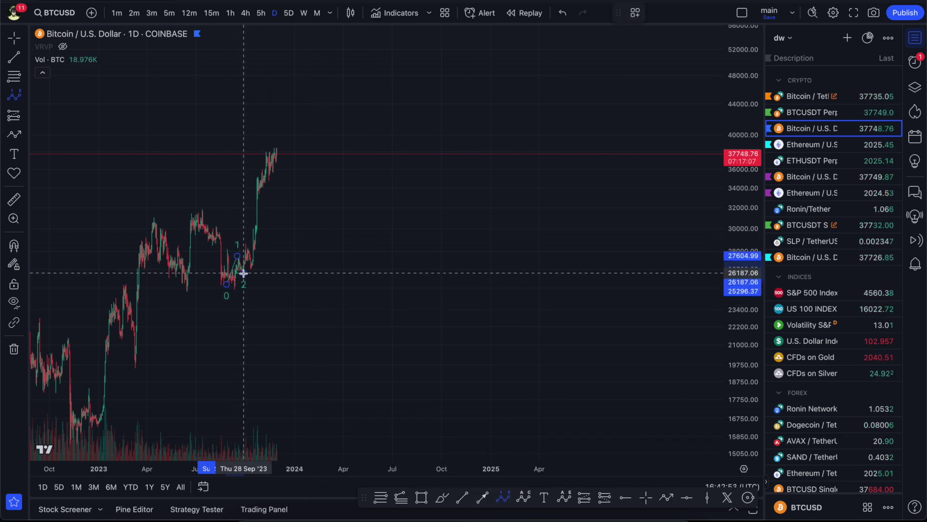
click(244, 273)
click(276, 139)
click(318, 224)
click(369, 132)
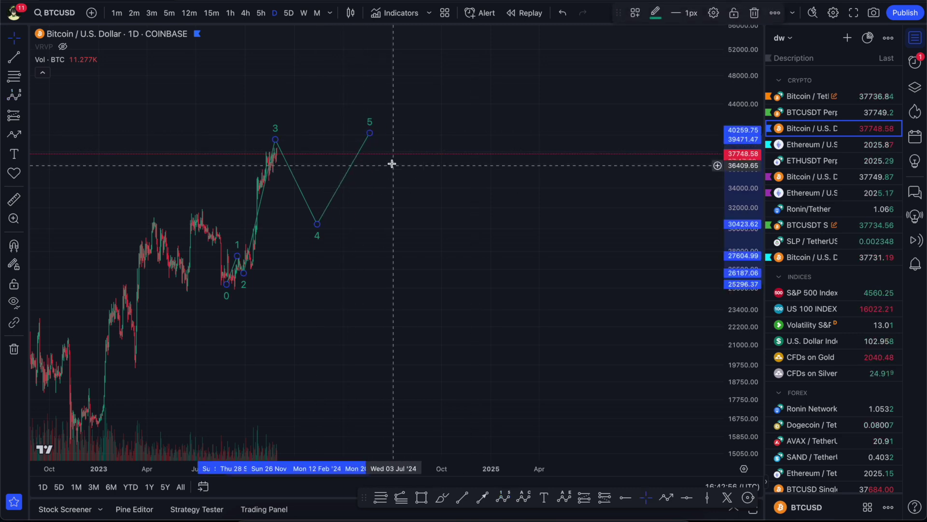
- Set the colour of the Elliott Impulse Wave to white
double_click(370, 136)
click(426, 244)
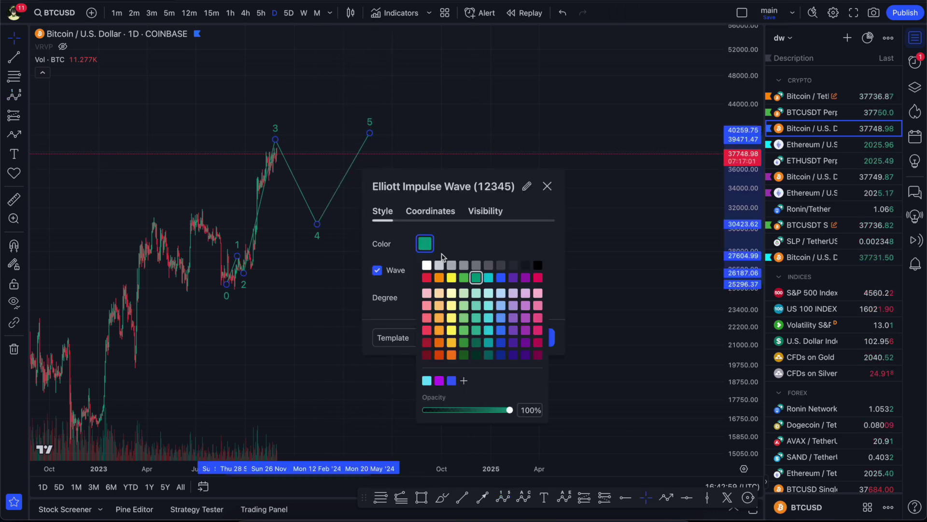
click(427, 265)
click(542, 337)
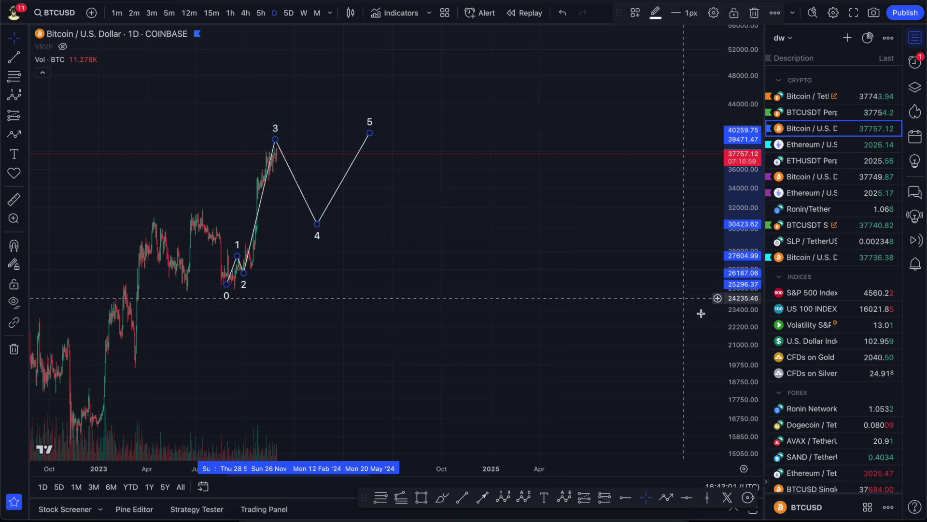
- Move the Elliott wave's early points onto the September 2023 swings, with point 0 at about 25,220 and point 1 at about 27,470
scroll(563, 41, right, 5)
scroll(275, 232, left, 10)
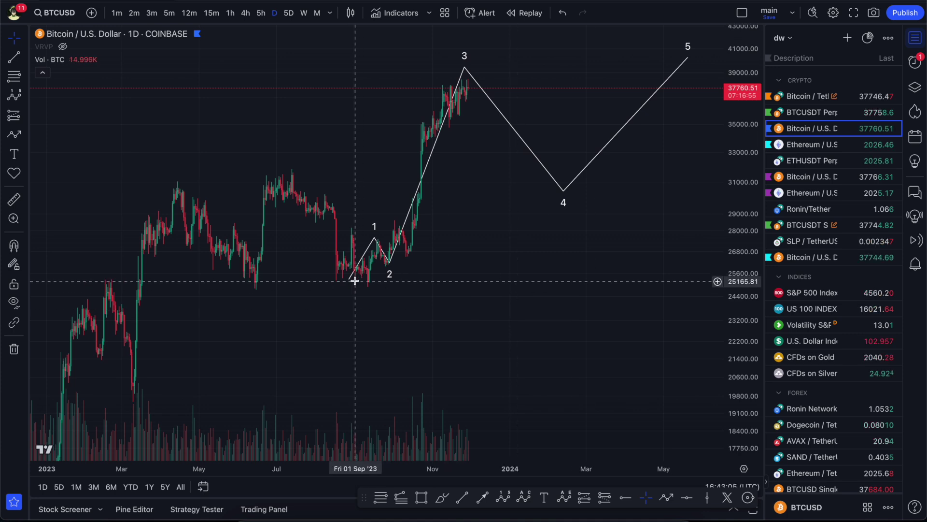
drag(349, 279, 361, 280)
drag(376, 240, 377, 243)
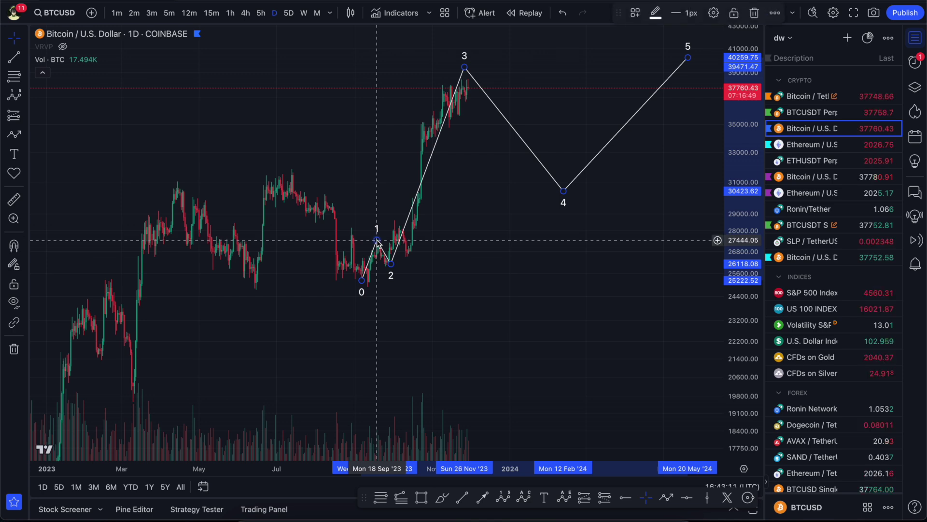
- Reposition point 3 of the Elliott wave onto the November 2023 high, at about 38,470 on 22 Nov '23
mouse_move(464, 67)
mouse_down()
mouse_move(462, 88)
mouse_move(472, 71)
mouse_move(454, 96)
mouse_move(471, 69)
mouse_up()
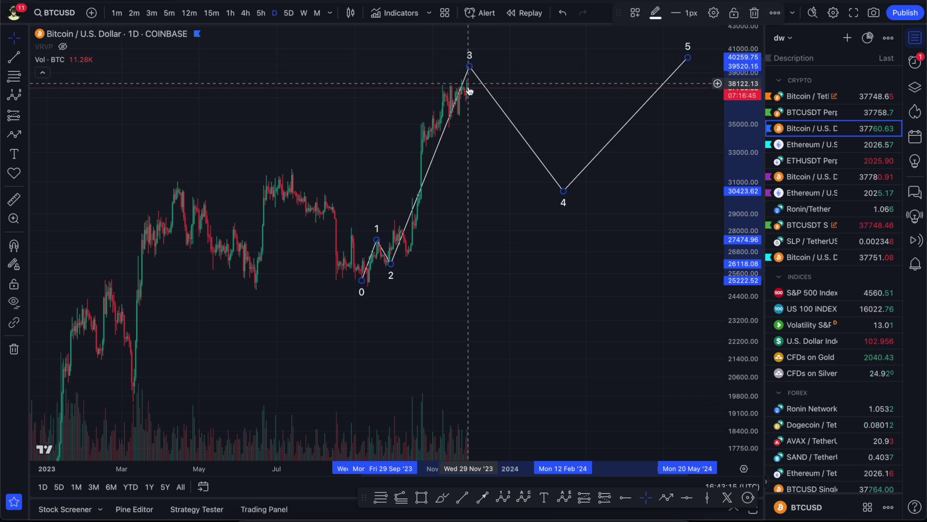
drag(528, 53, 499, 154)
mouse_move(440, 169)
mouse_down()
mouse_move(422, 186)
mouse_move(436, 170)
mouse_up()
mouse_move(438, 173)
mouse_down()
mouse_move(438, 196)
mouse_move(438, 186)
mouse_up()
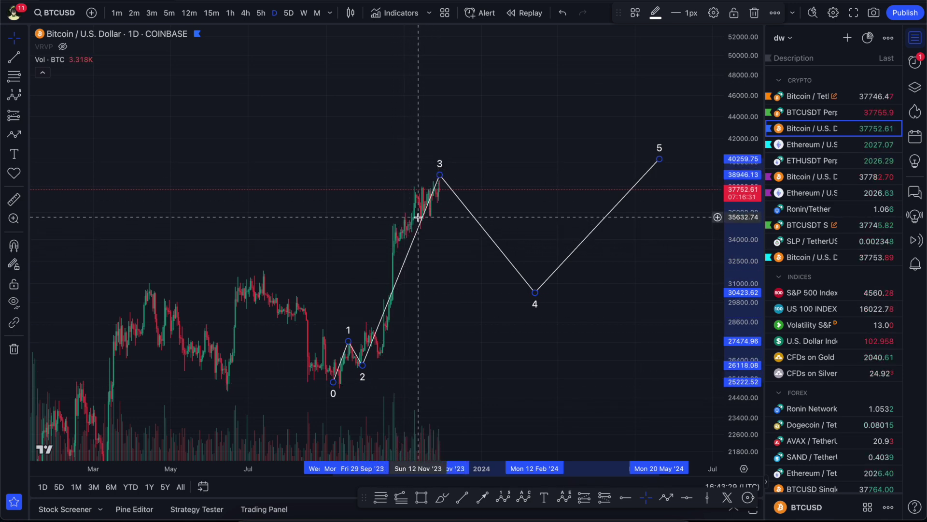
drag(441, 176, 442, 177)
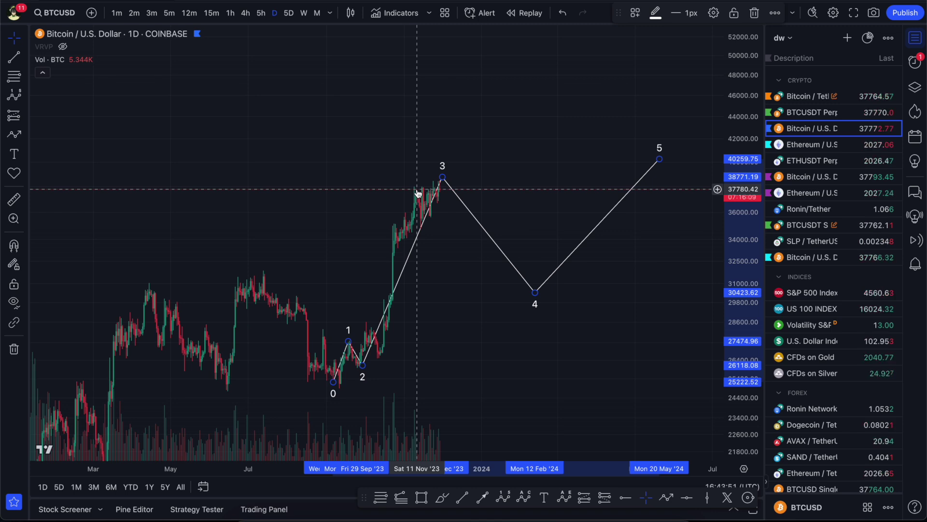
drag(442, 177, 431, 181)
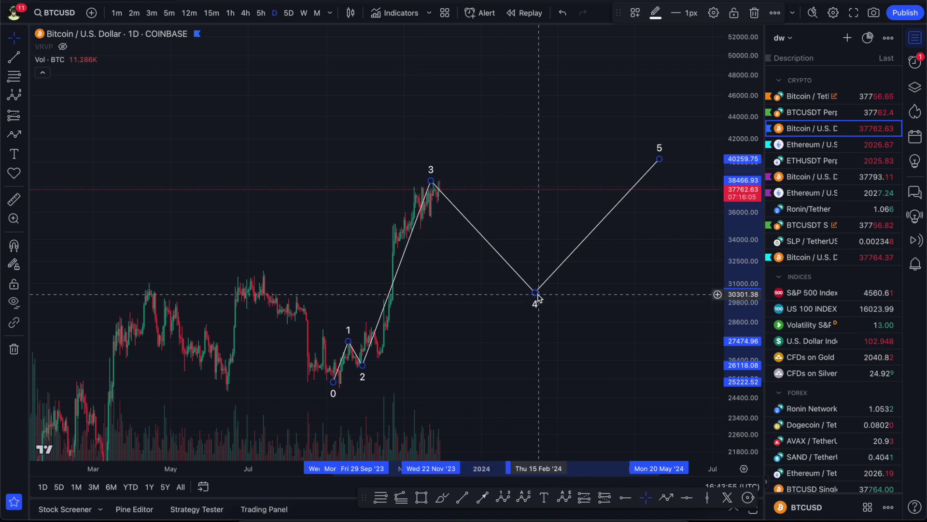
- Draw a Fibonacci retracement from about 25,970 near the September 2023 low up to about 38,510 at the wave 3 high
scroll(523, 300, down, 5)
drag(601, 241, 580, 224)
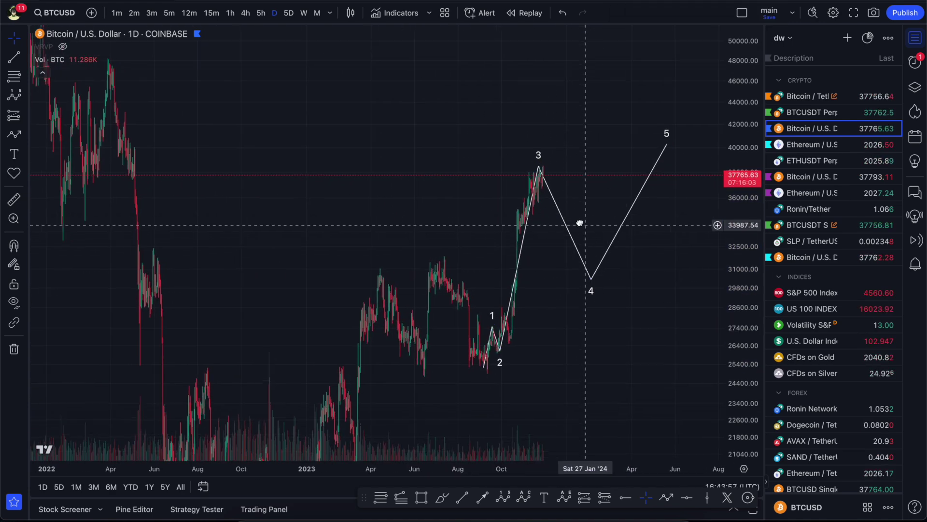
scroll(515, 240, up, 4)
click(381, 498)
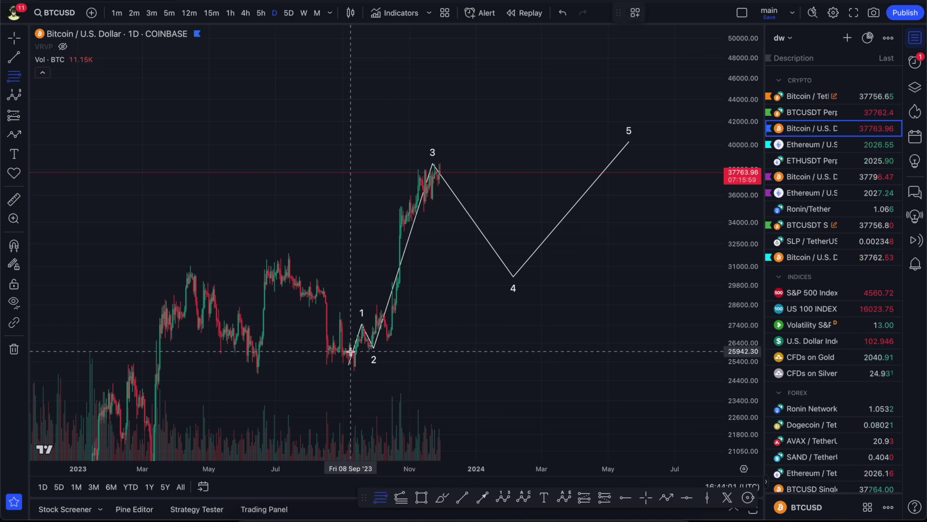
click(398, 163)
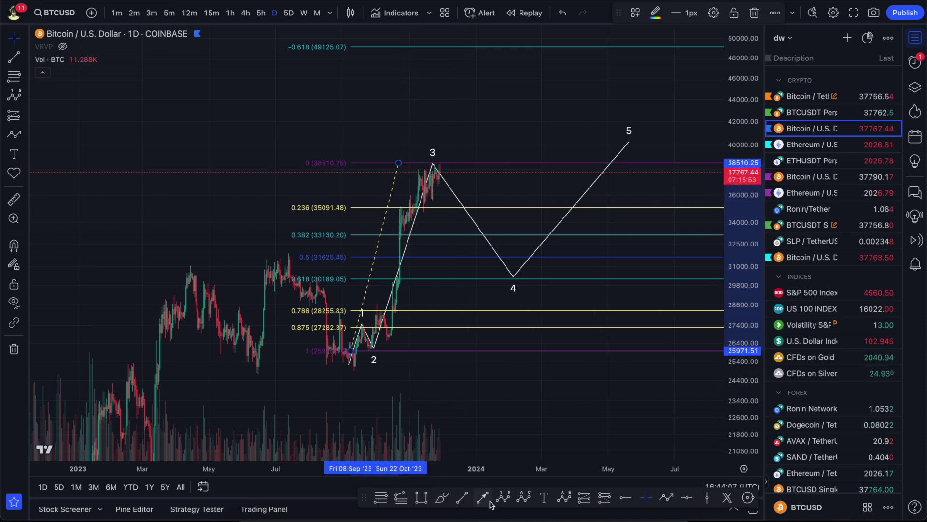
- Draw a rectangle around wave 4 from about 33,120 to 28,160, spanning 23 Nov '23 to 27 Mar '24
click(421, 497)
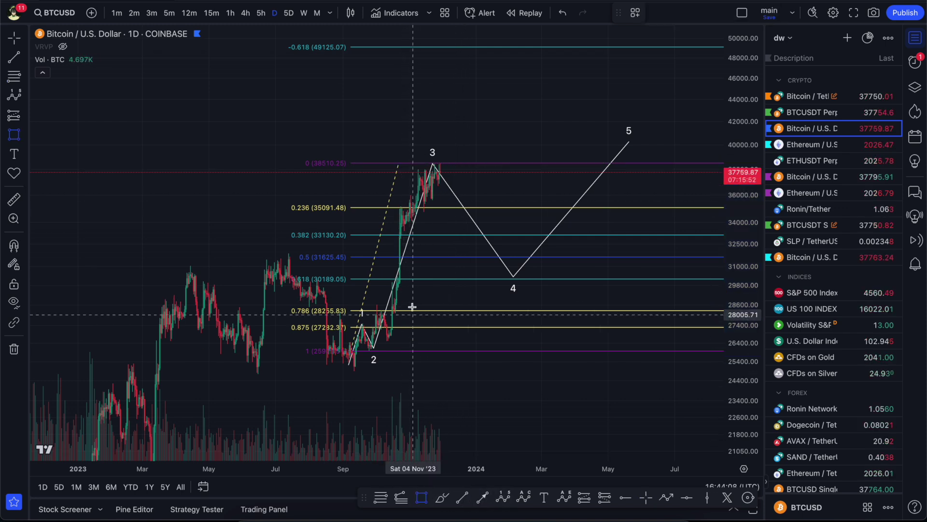
click(433, 235)
click(570, 312)
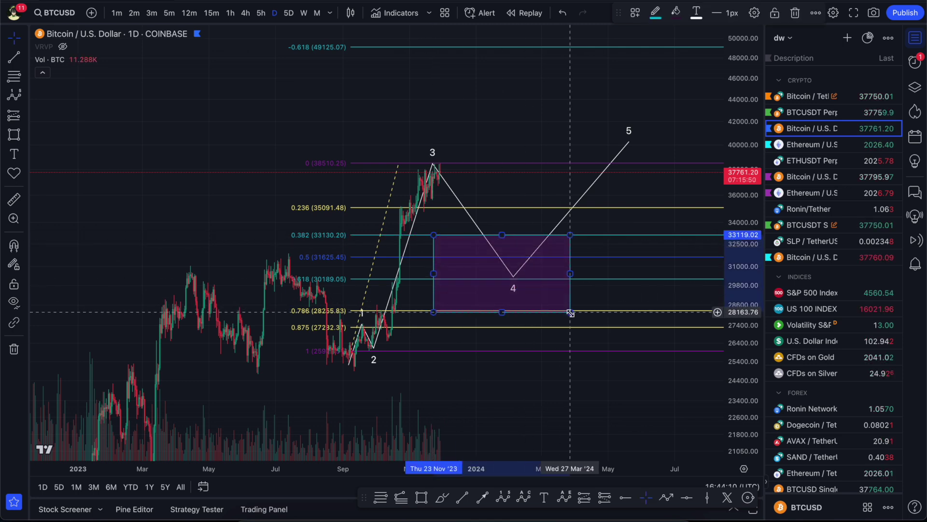
- Draw a second rectangle between the 0.5 and 0.618 retracement levels, from about 31,550 to 30,100
click(421, 501)
click(426, 258)
click(587, 280)
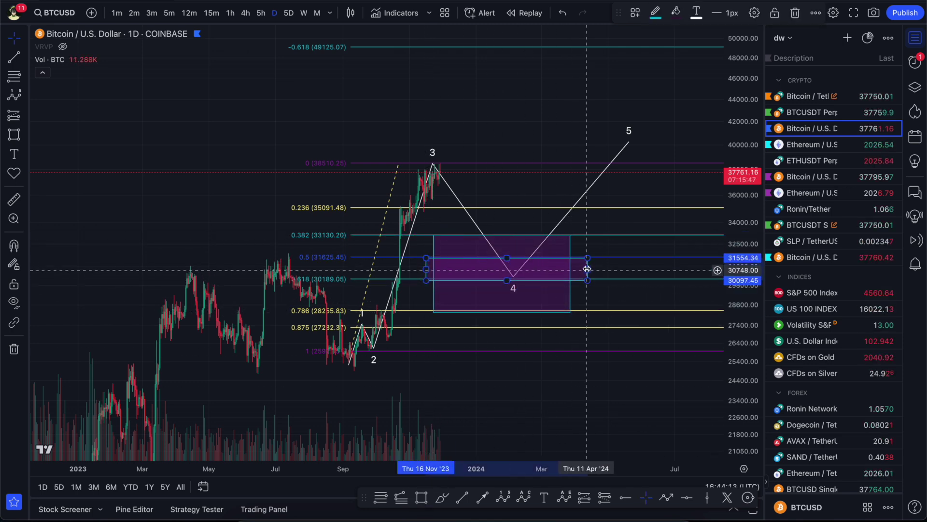
- Delete the Fibonacci retracement drawn between the September low and the wave 3 high
click(606, 260)
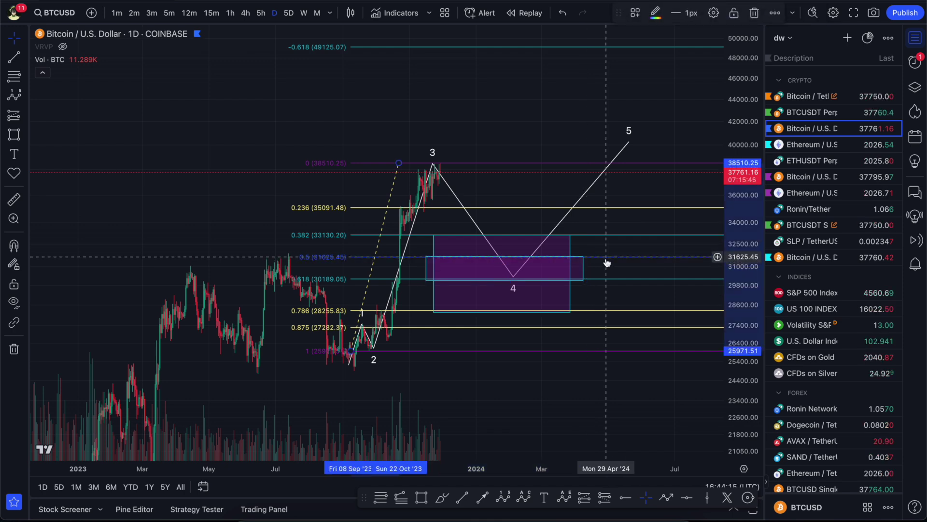
key(Delete)
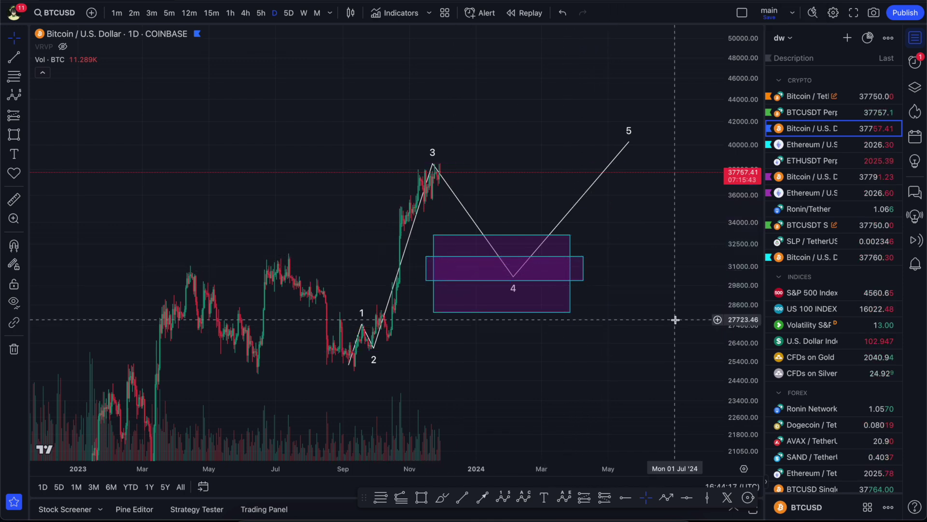
drag(743, 366, 742, 321)
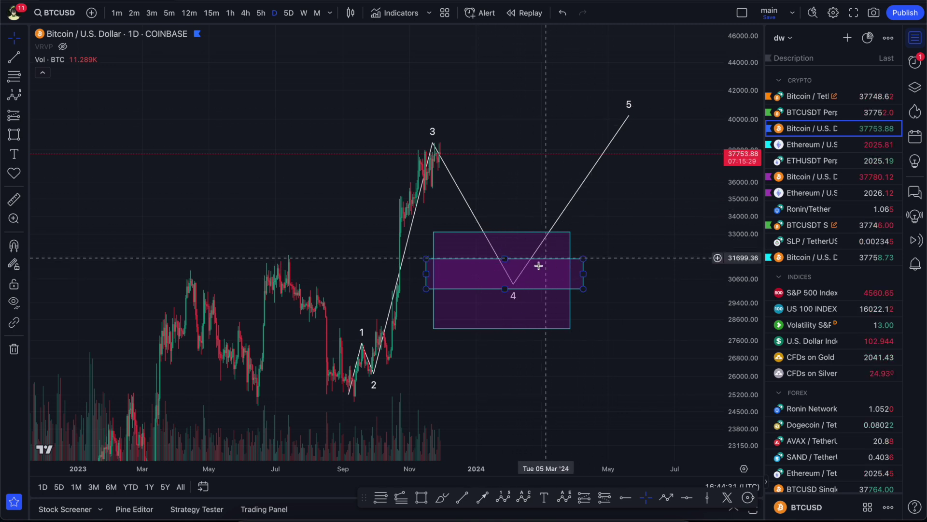
click(628, 105)
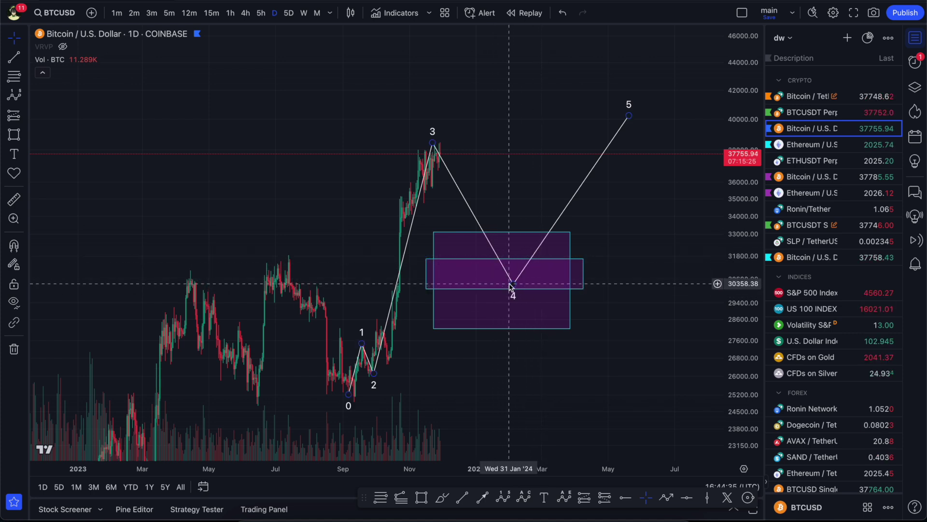
- Sketch a five-wave Elliott impulse from about 30,330 at point 4 up to about 41,720, and delete it
click(502, 498)
click(515, 281)
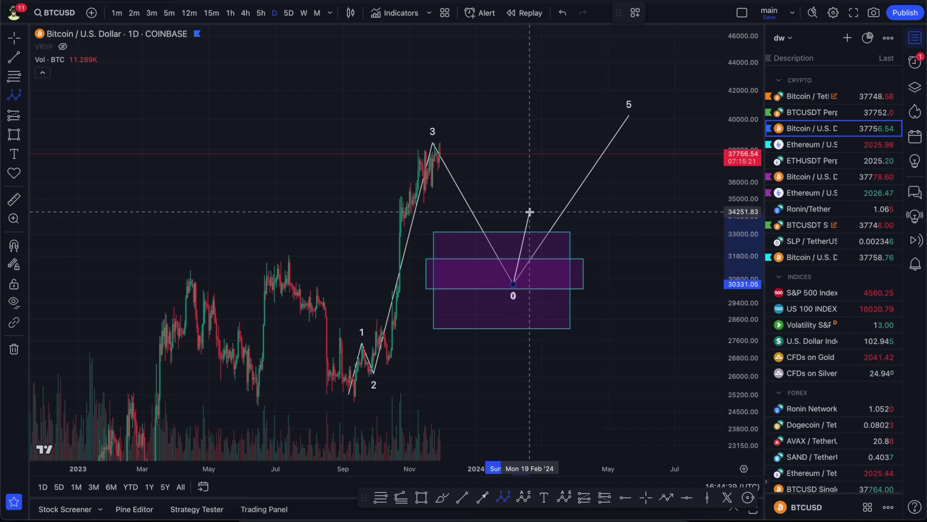
click(555, 251)
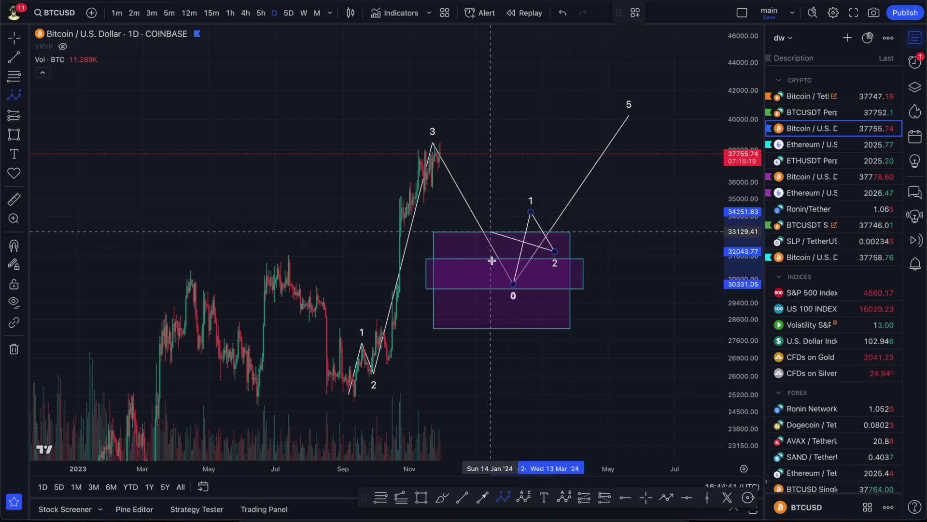
click(570, 137)
click(608, 195)
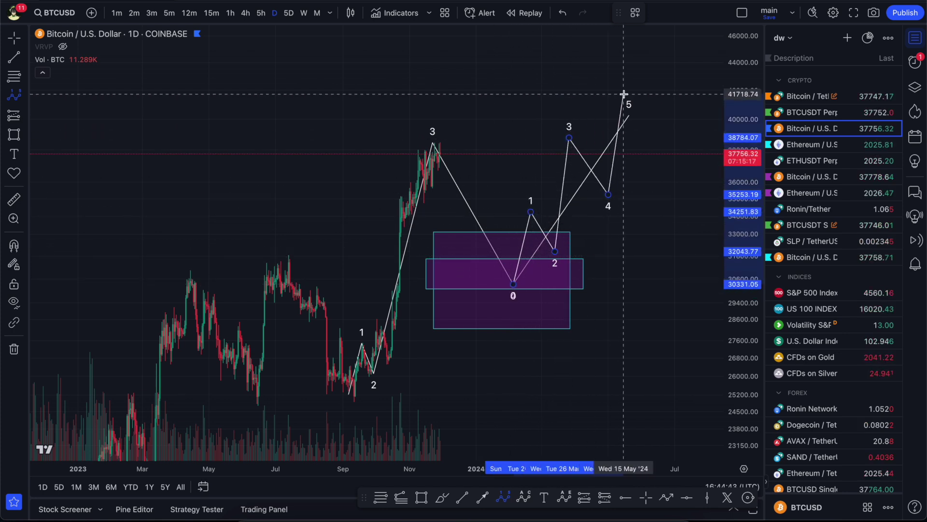
click(623, 94)
key(Delete)
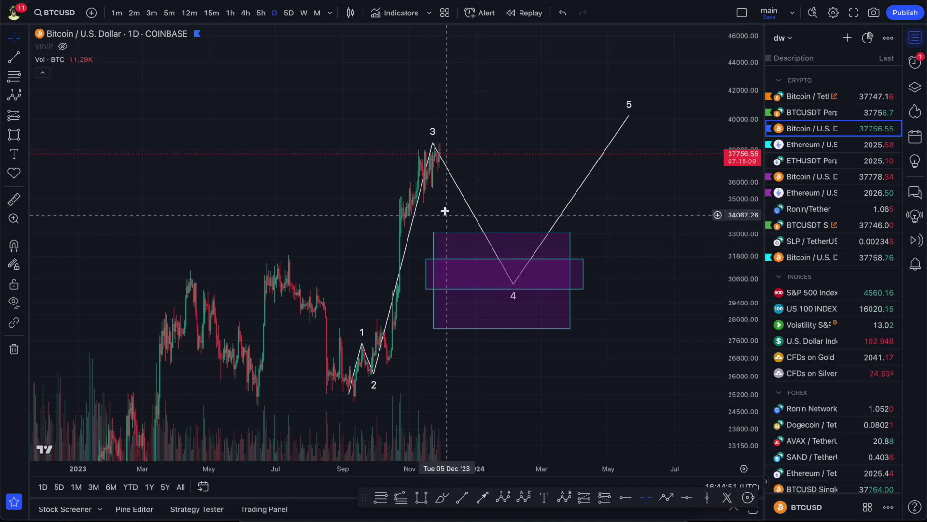
- Reposition point 3 of the Elliott wave to about 38,400 on 25 Nov '23
click(439, 145)
drag(439, 145, 436, 143)
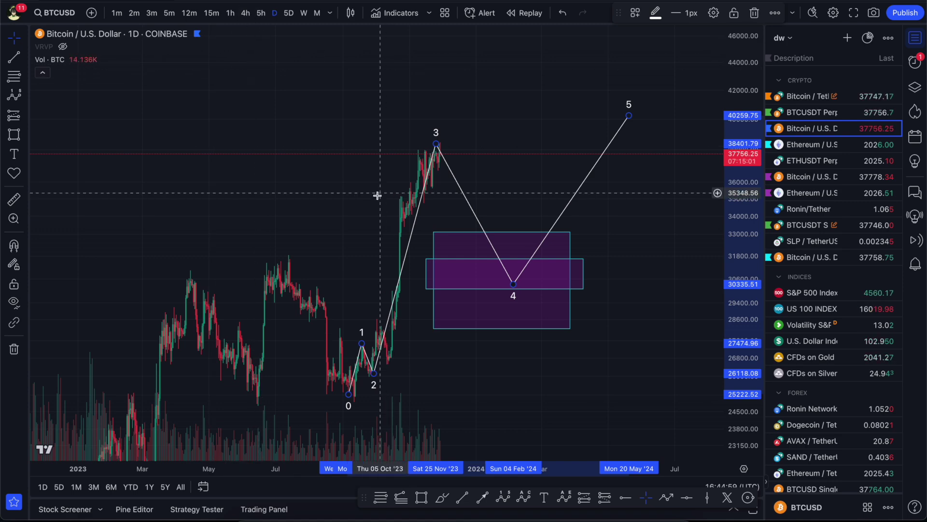
- Switch the chart to the 5-hour timeframe and delete both purple rectangles and the Elliott wave
click(260, 13)
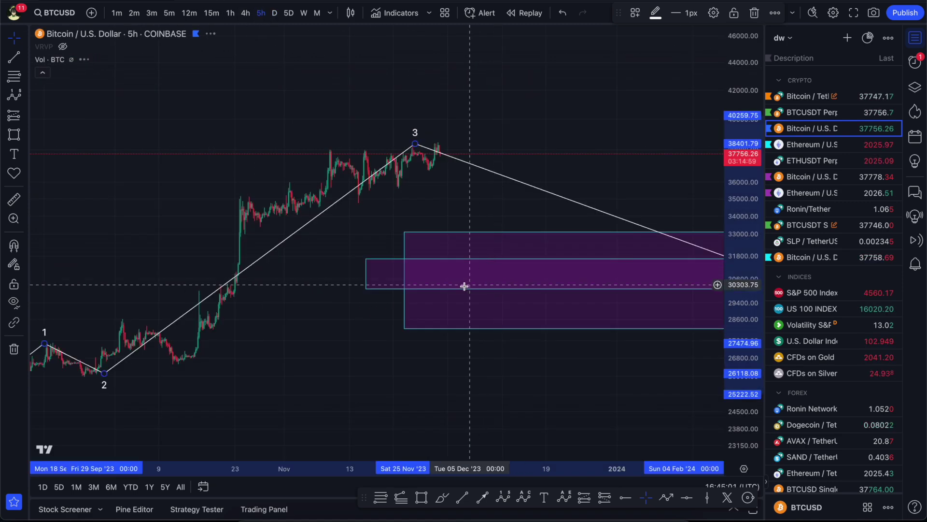
scroll(408, 207, up, 3)
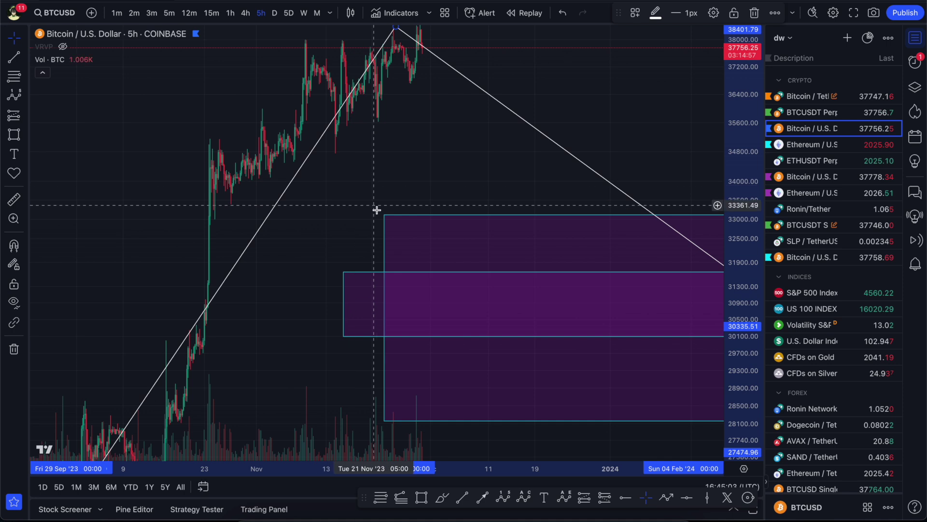
click(399, 216)
key(Delete)
click(410, 270)
key(Delete)
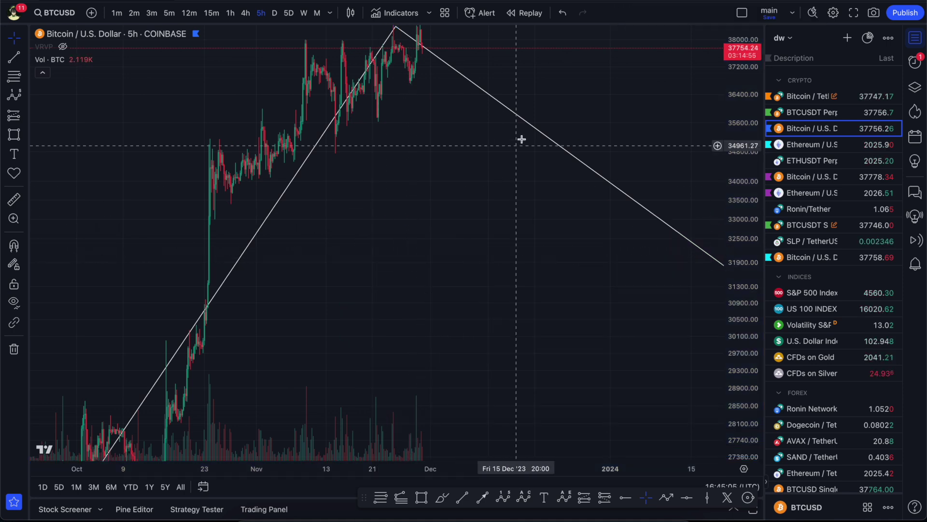
click(531, 126)
key(Delete)
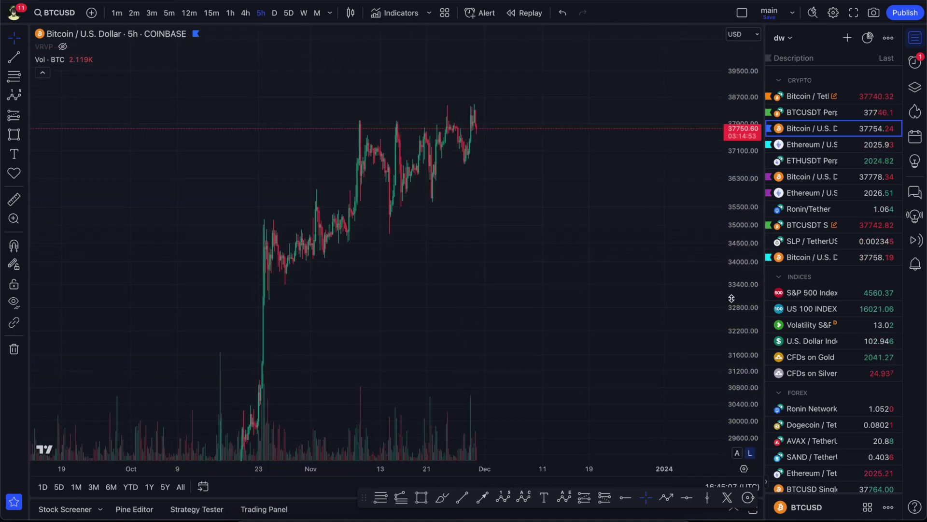
- Draw a trend line under the price lows from about 32,890 on 24 Oct '23 to about 38,350 on 11 Dec '23
click(458, 502)
click(265, 303)
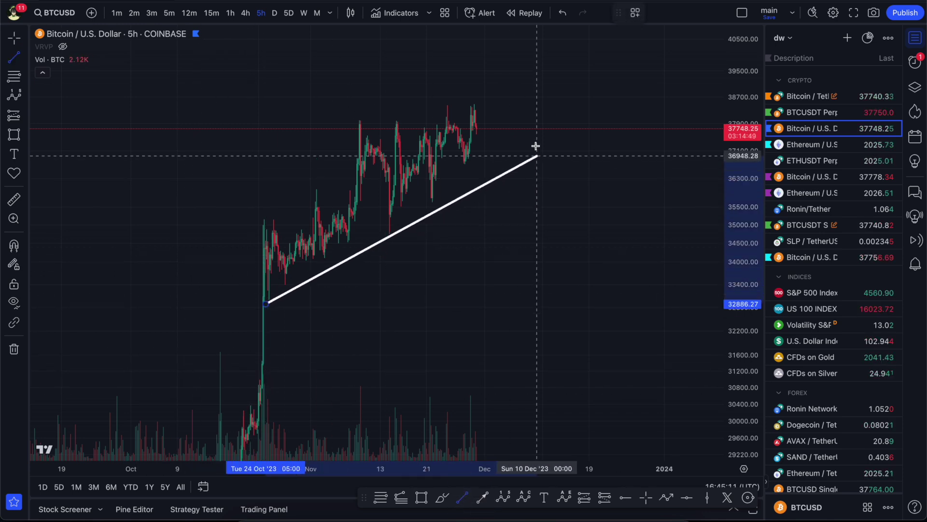
click(543, 109)
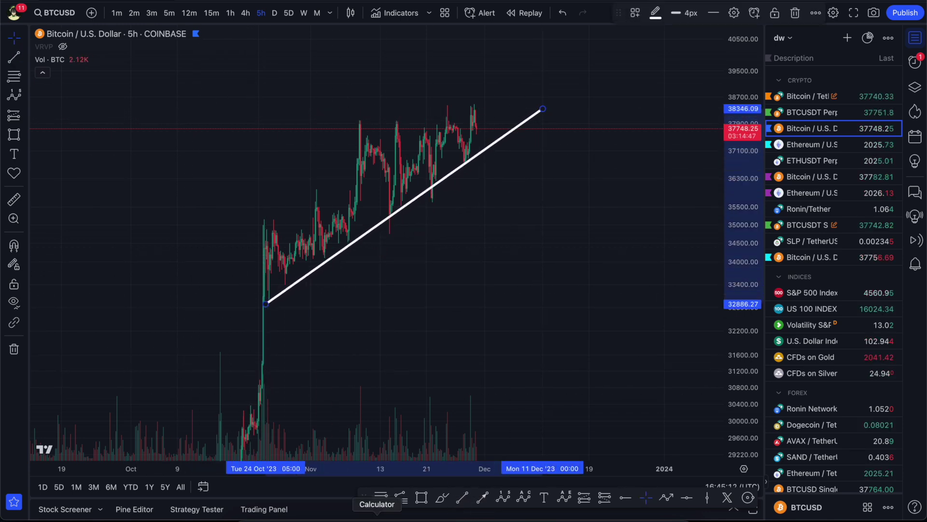
- Draw an upper trend line from about 35,150 on 23 Oct '23 to about 40,000 and extend the lower line to 14 Dec '23
click(462, 498)
click(260, 219)
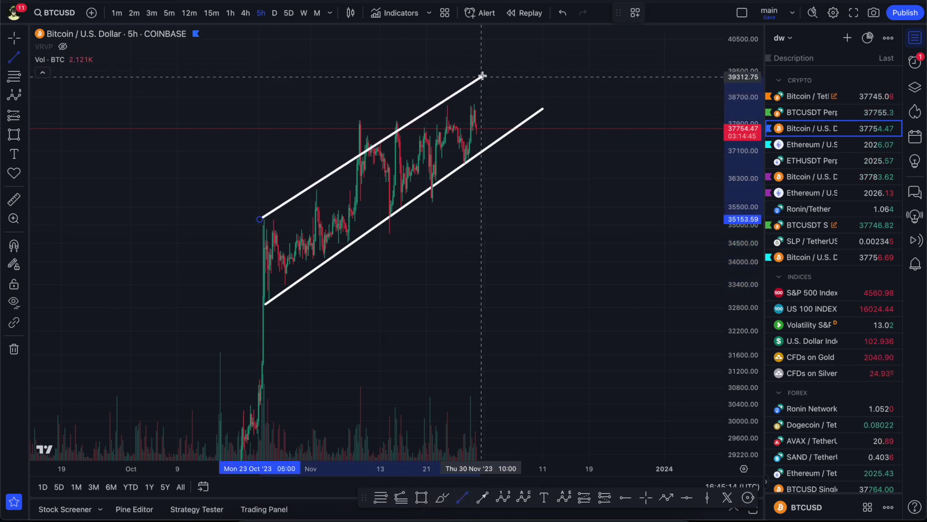
click(530, 55)
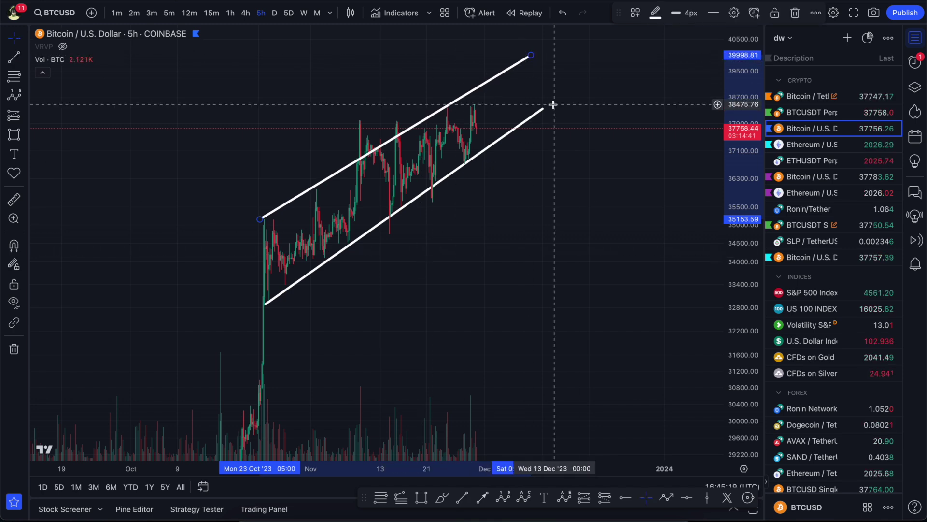
drag(544, 108, 561, 101)
- Examine how the price candles touch the upper and lower trend lines from late October through November 2023
drag(739, 329, 738, 145)
drag(490, 235, 623, 288)
drag(728, 160, 728, 186)
scroll(418, 247, up, 5)
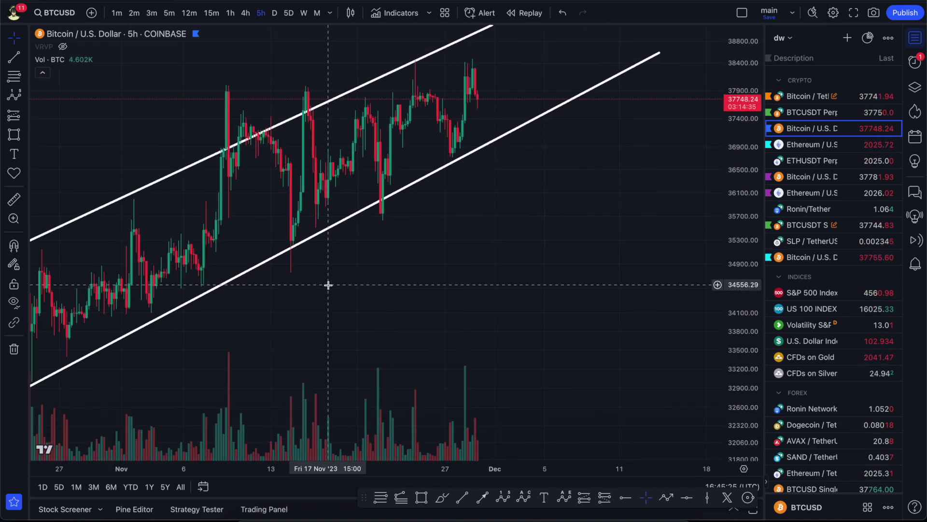
drag(309, 338, 556, 314)
drag(727, 192, 726, 250)
drag(632, 275, 516, 323)
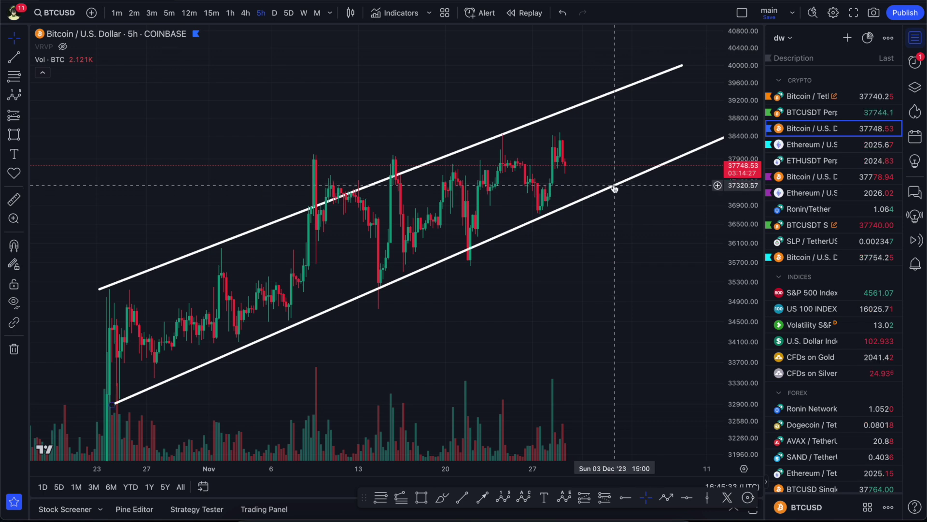
scroll(492, 299, down, 2)
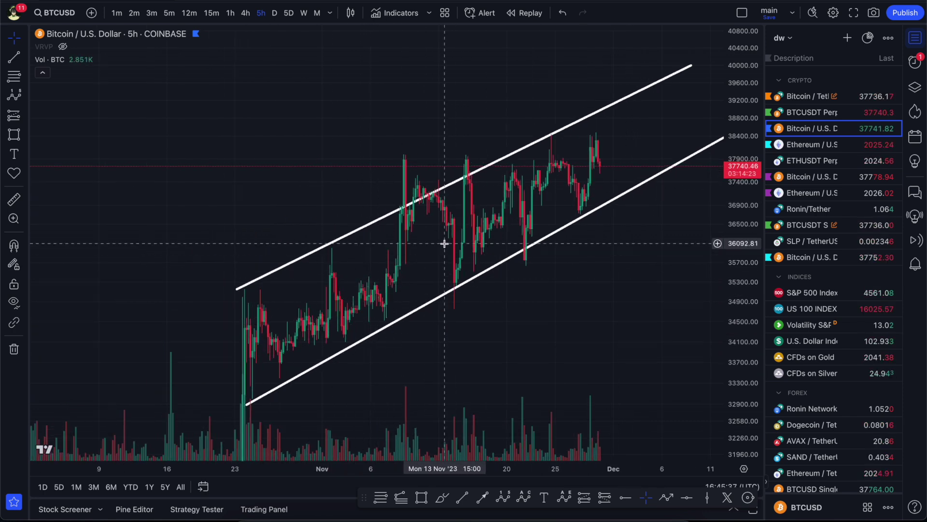
drag(560, 165, 529, 179)
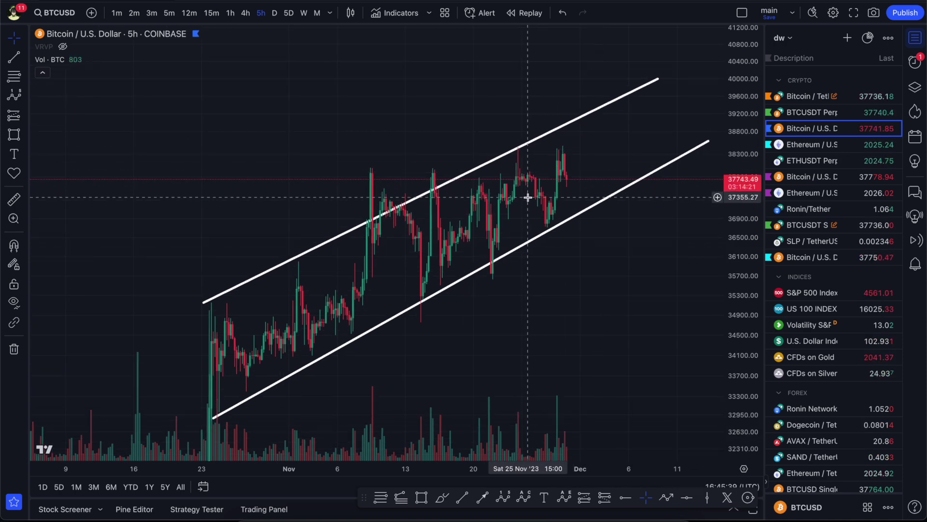
scroll(510, 216, down, 3)
drag(733, 123, 720, 206)
drag(656, 243, 573, 237)
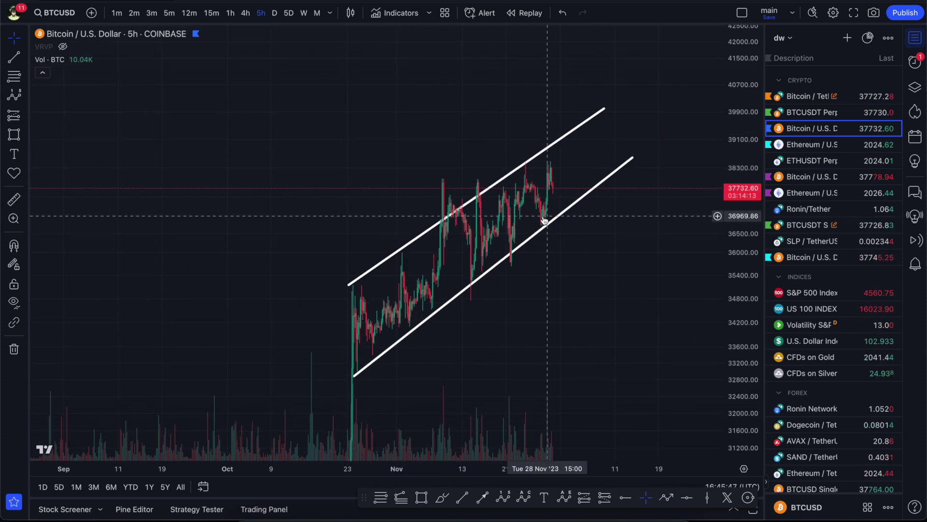
drag(544, 311, 557, 287)
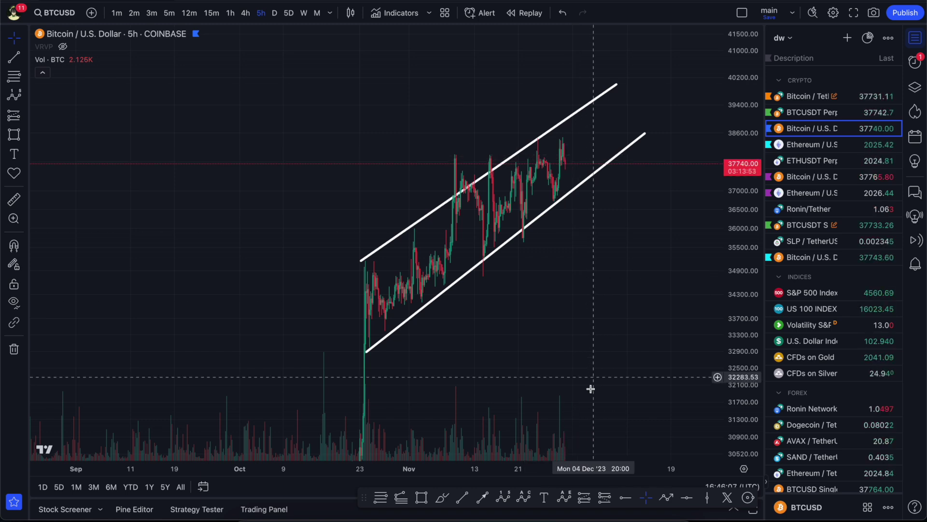
- Sketch a path arrow from about 38,390 on 29 Nov '23 down to about 31,000 and up to about 39,700, and delete it
click(666, 498)
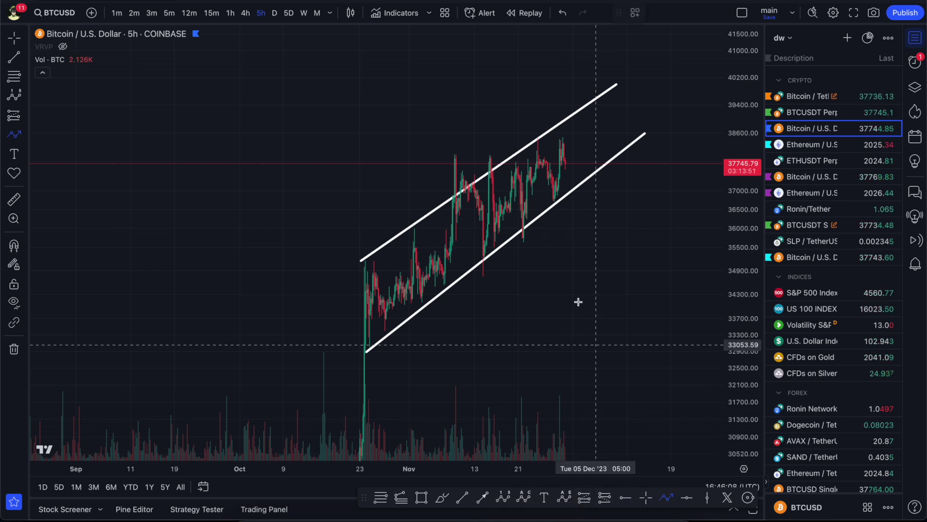
click(563, 141)
click(608, 431)
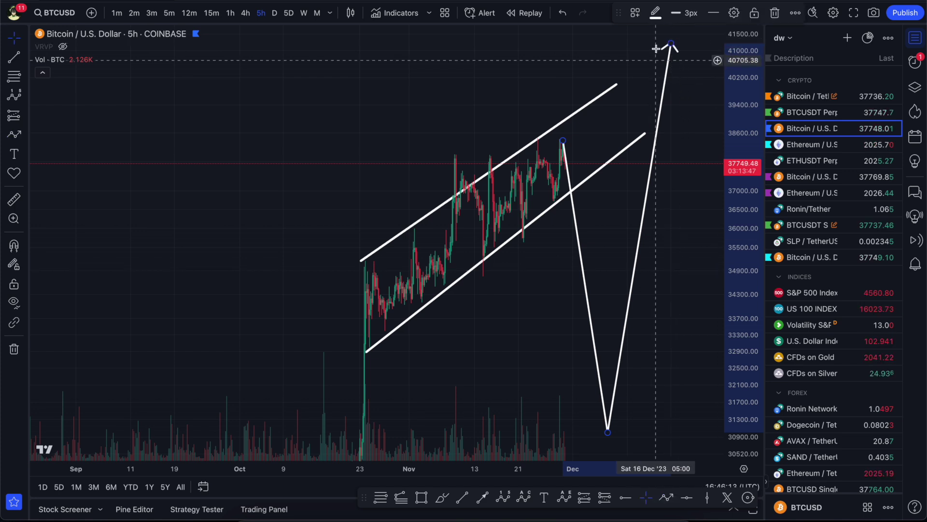
double_click(676, 98)
drag(676, 98, 688, 94)
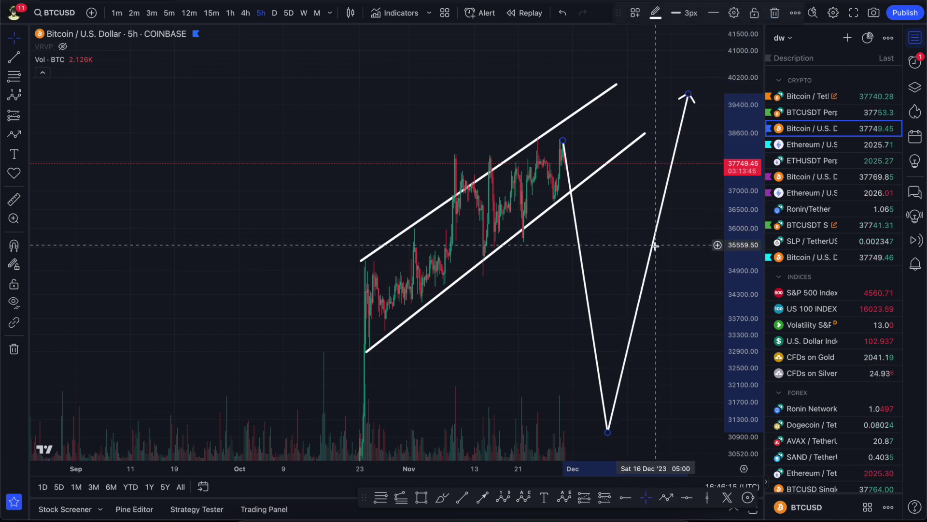
drag(615, 205, 583, 142)
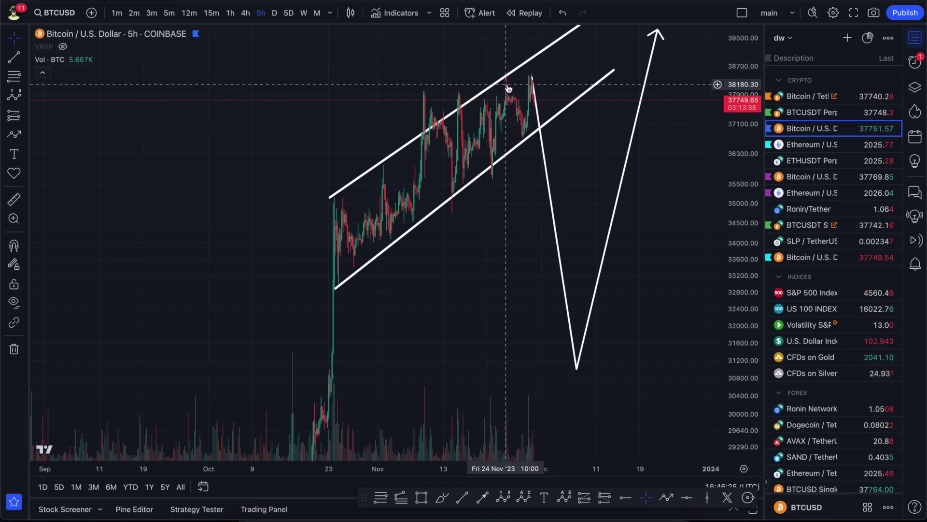
click(533, 83)
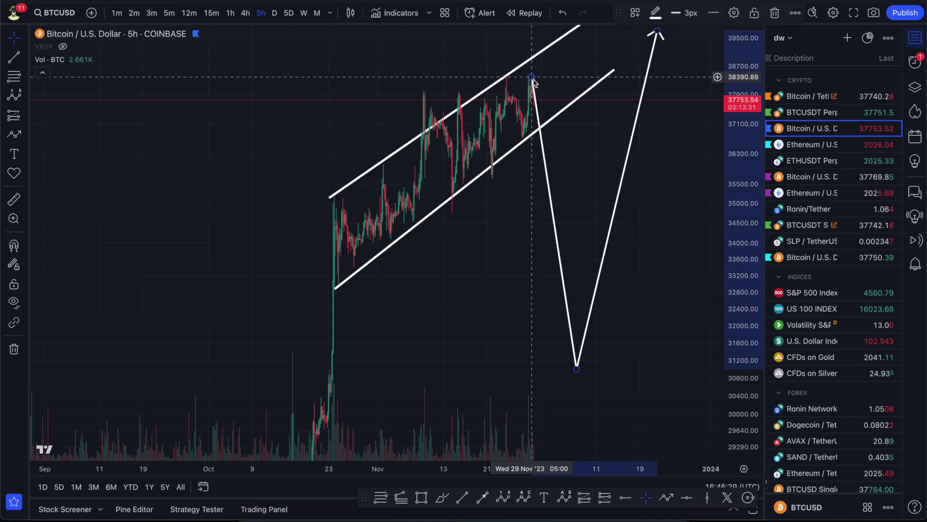
key(Delete)
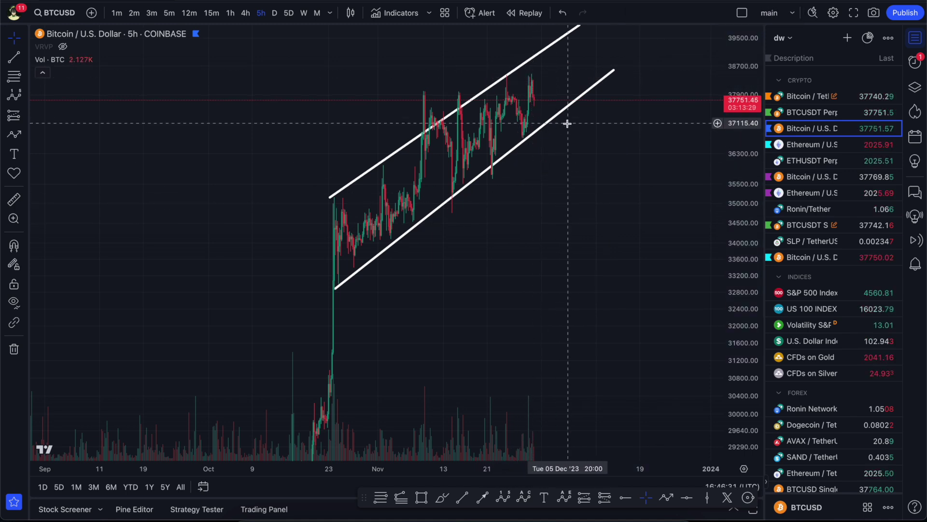
- Raise the end of the lower trend line to about 38,670 on 14 Dec '23
scroll(635, 198, up, 5)
drag(350, 255, 530, 275)
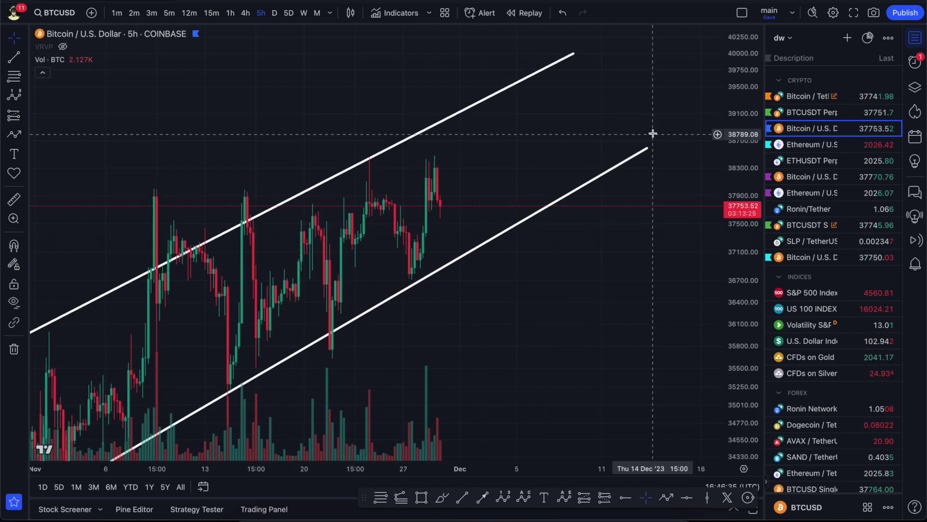
drag(648, 150, 647, 143)
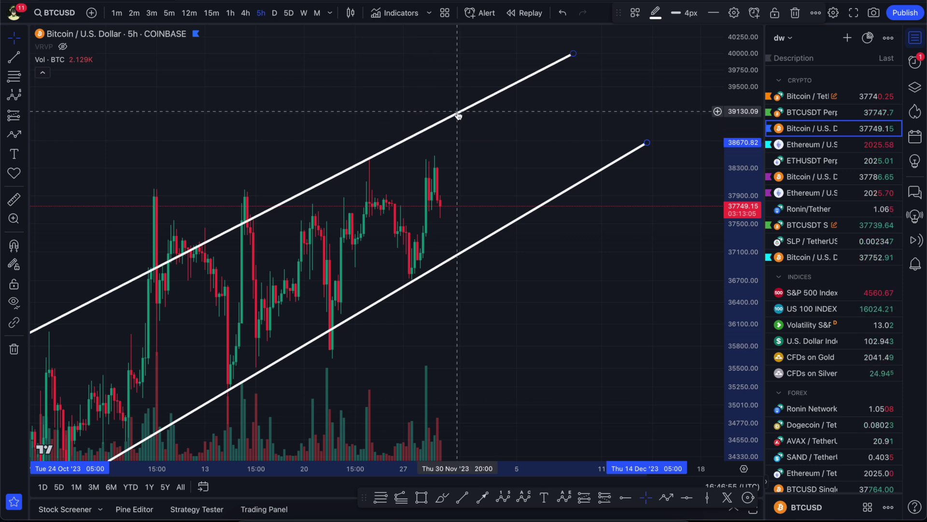
- Switch to the 15-minute timeframe and examine the late November price action against the channel's lower trend line
scroll(486, 136, down, 3)
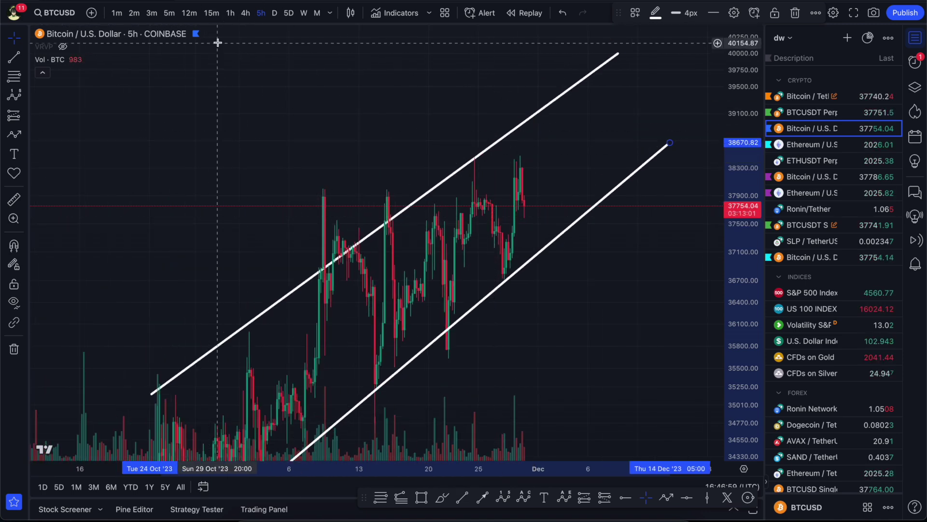
click(211, 15)
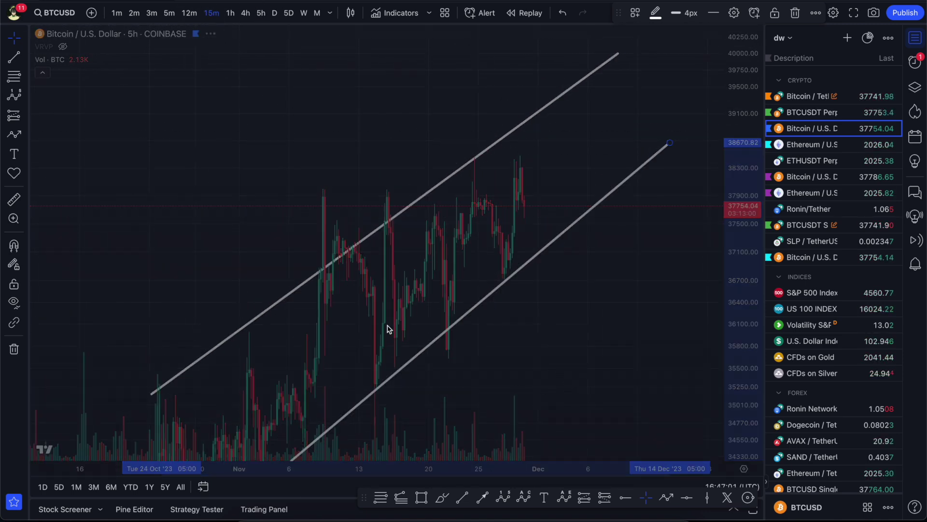
drag(745, 345, 731, 169)
drag(389, 202, 445, 251)
scroll(518, 236, down, 5)
drag(584, 271, 568, 277)
drag(732, 329, 729, 260)
drag(601, 257, 556, 261)
drag(728, 104, 728, 232)
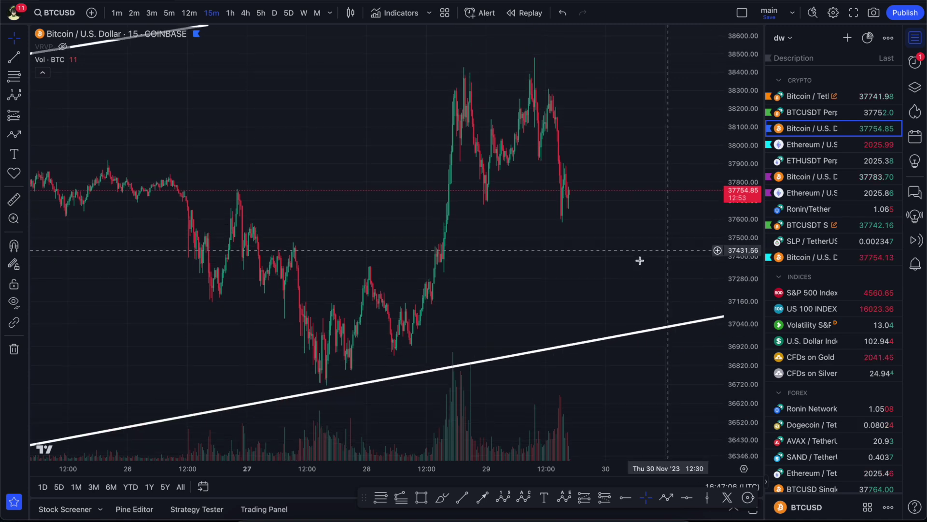
scroll(565, 233, down, 5)
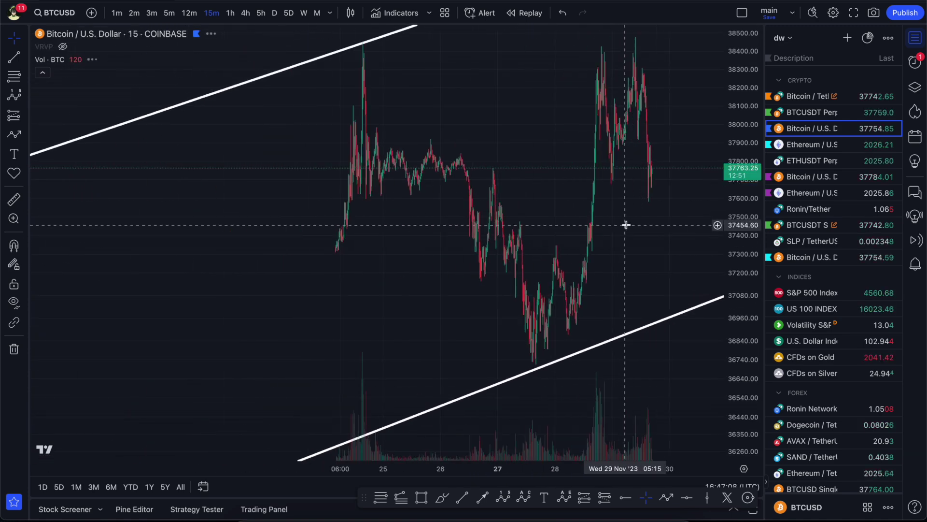
- View the 27 November long-entry chart in the Scalp Trade Signals messages of the Telegram group and return to the Bitcoin chart
drag(625, 225, 594, 231)
drag(731, 116, 637, 184)
drag(602, 261, 552, 256)
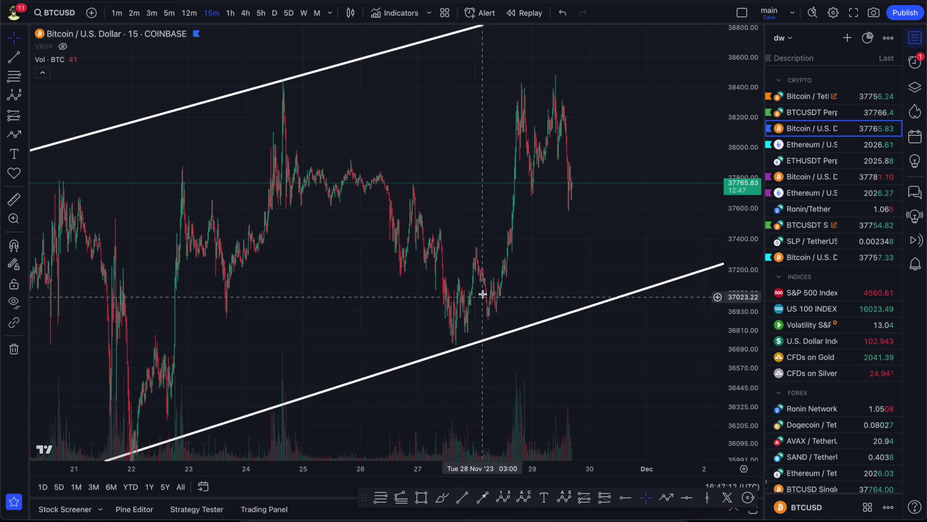
click(472, 518)
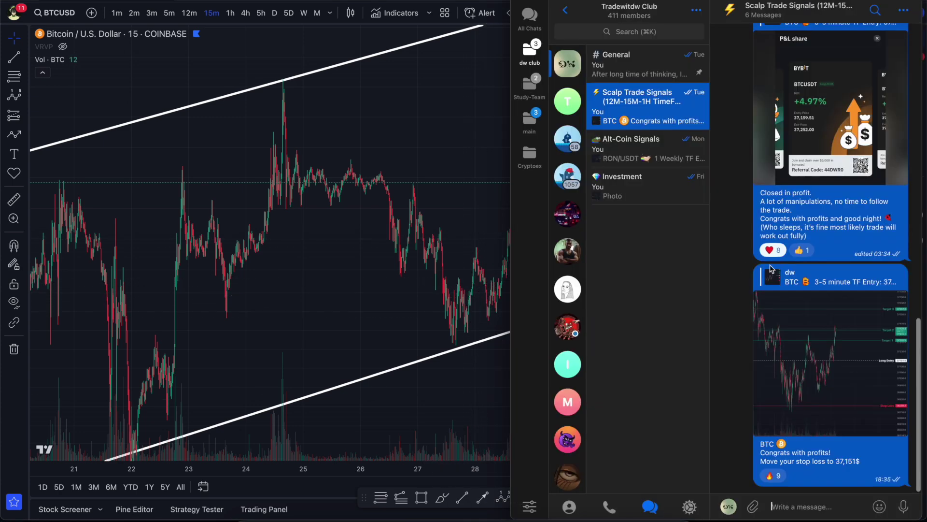
scroll(772, 251, up, 8)
click(812, 167)
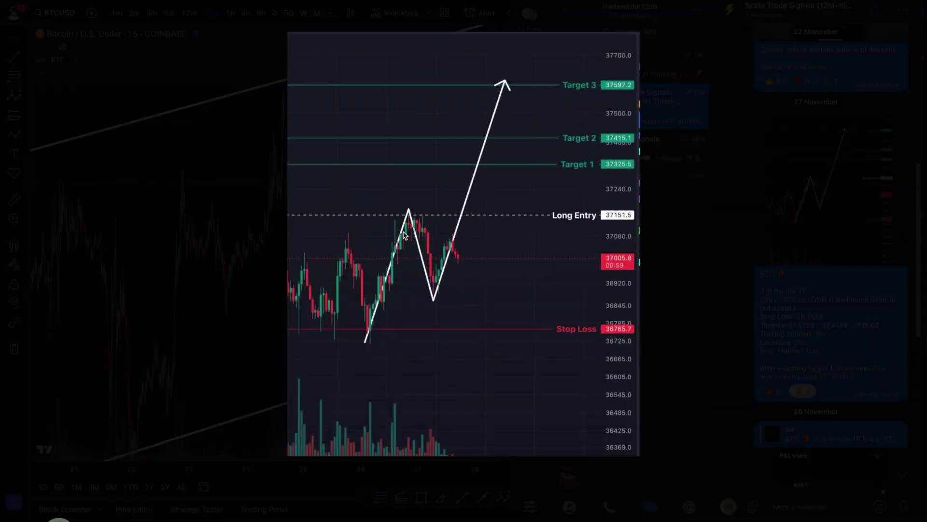
key(super+Tab)
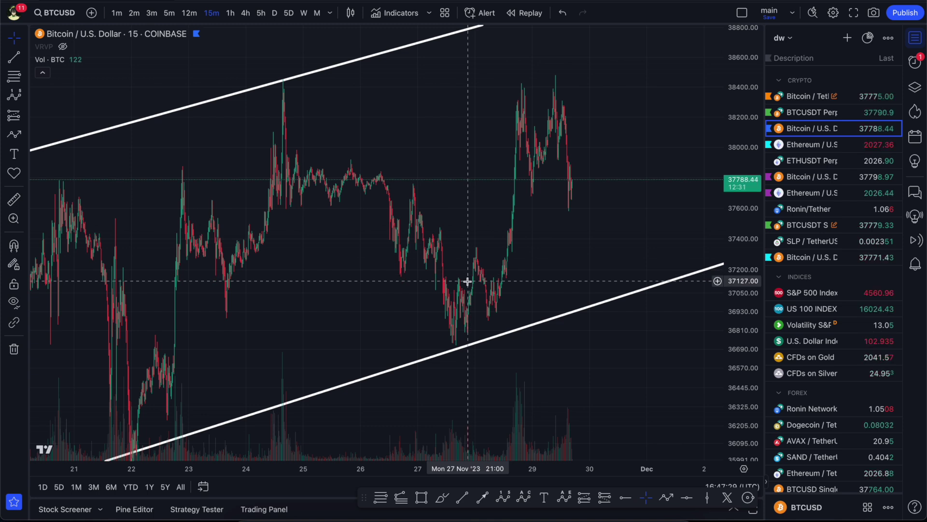
- Draw a five-wave Elliott impulse from about 36,717 on 27 Nov through 37,175, 36,813, 38,510 and 37,556 to about 38,694 on 1 Dec '23
scroll(635, 271, right, 3)
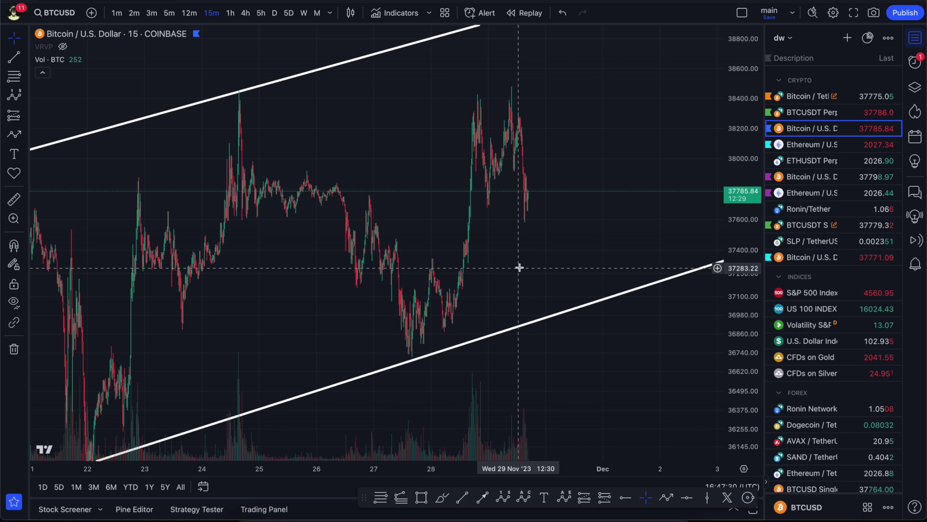
scroll(519, 267, right, 3)
scroll(485, 232, right, 1)
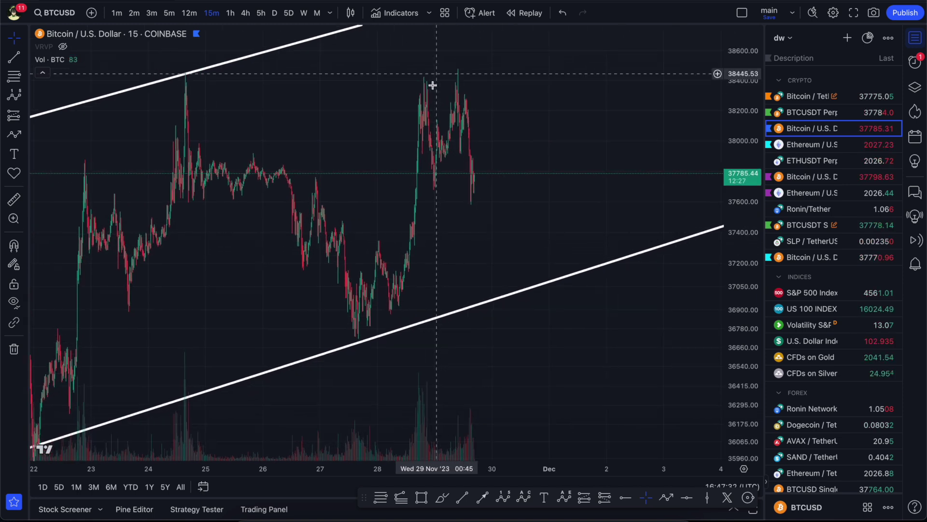
click(502, 496)
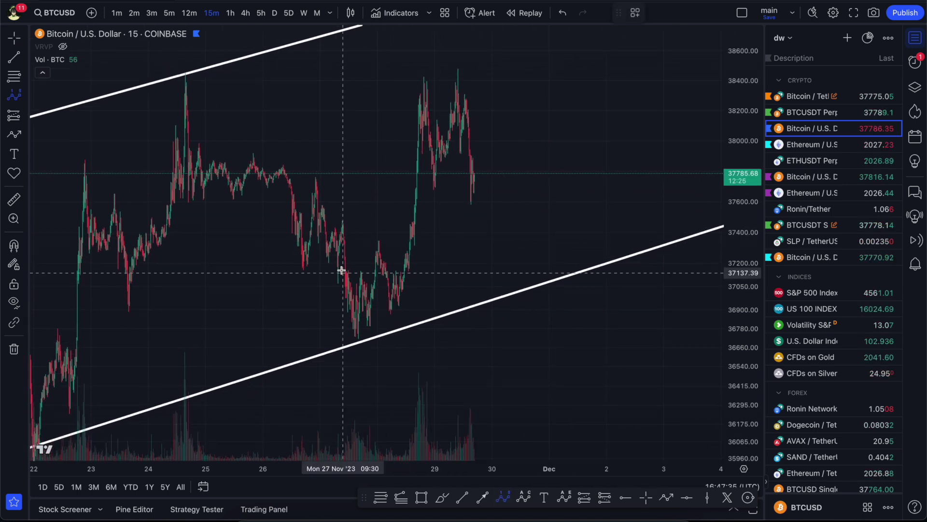
click(351, 338)
click(359, 267)
click(372, 323)
click(455, 64)
click(491, 209)
click(573, 37)
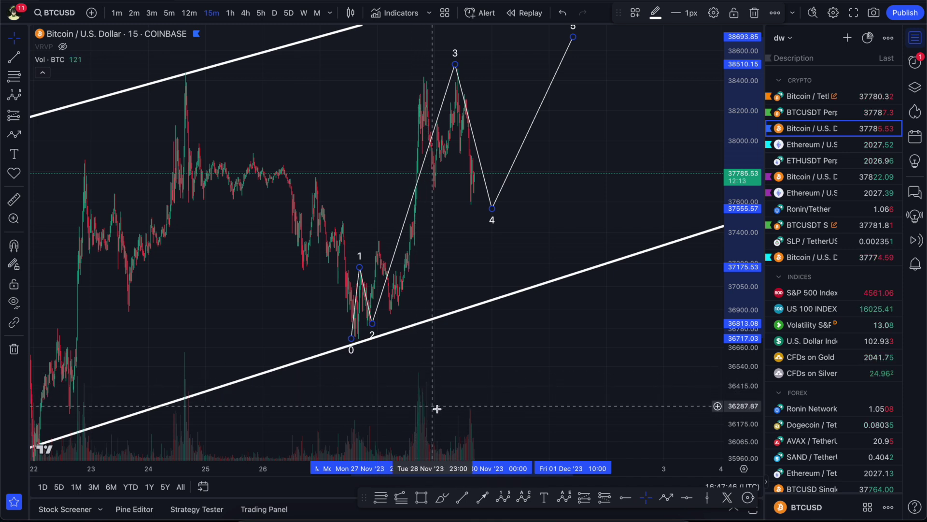
- Sketch a smaller five-wave count inside wave 3, from about 36,803 through 37,370, 36,916, 38,417 and 37,657 to 38,532, and delete it
click(447, 423)
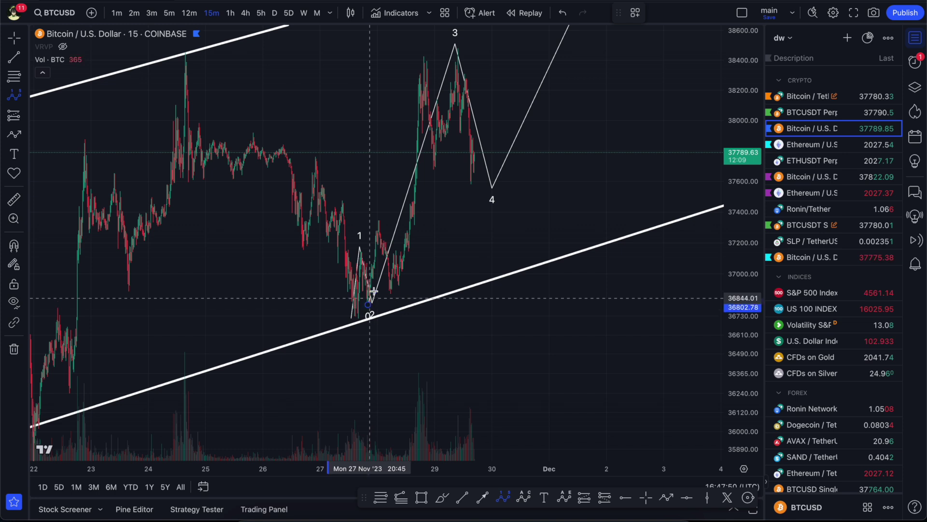
click(377, 217)
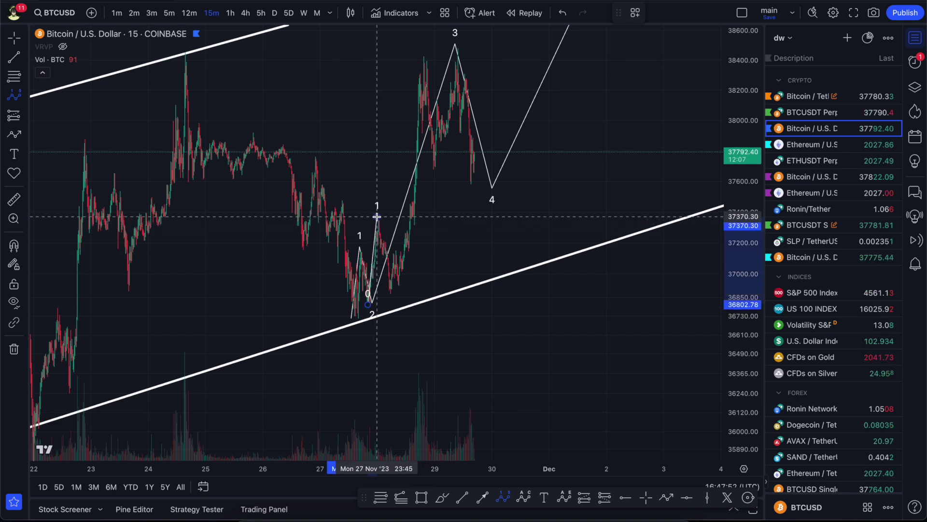
click(397, 286)
click(430, 58)
click(436, 173)
click(464, 41)
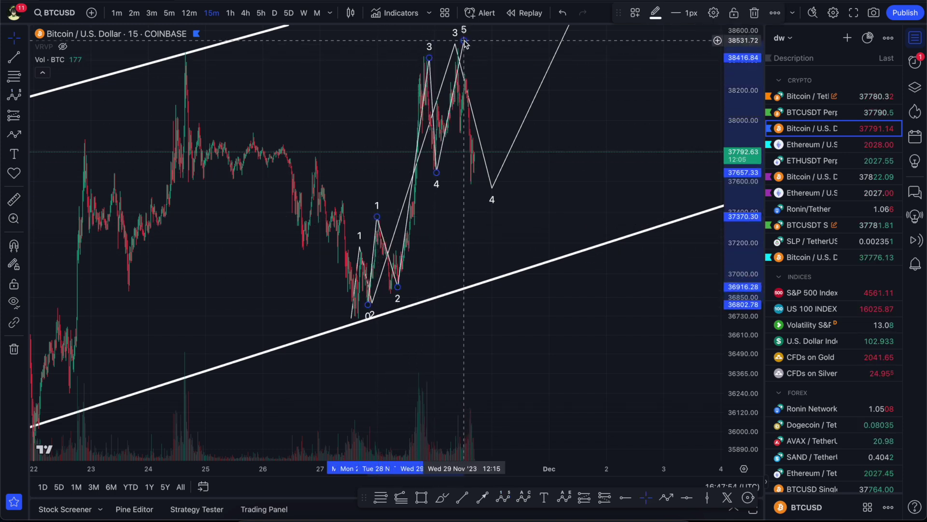
drag(492, 117, 458, 125)
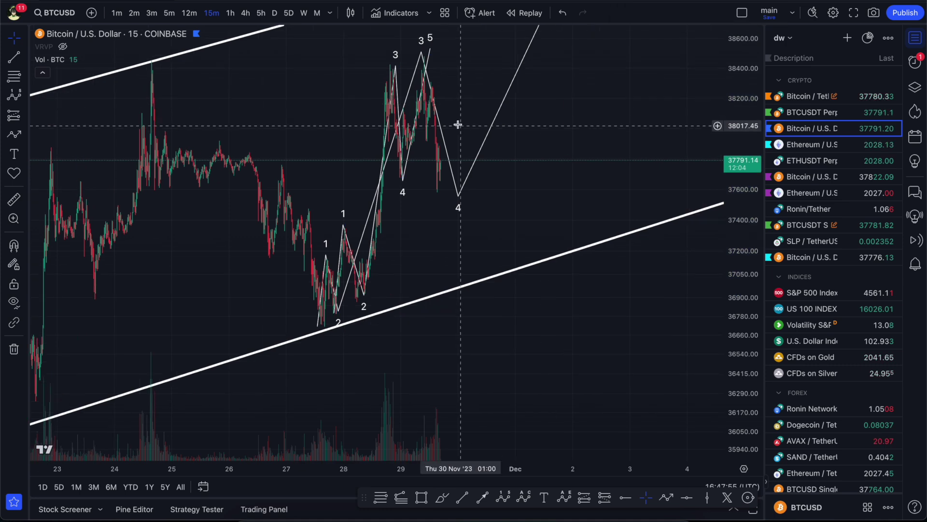
click(408, 162)
key(Delete)
- Lower the wave 3 point to about 38,467 and draw a Fibonacci retracement from about 36,789 up to about 38,478
drag(421, 52, 424, 58)
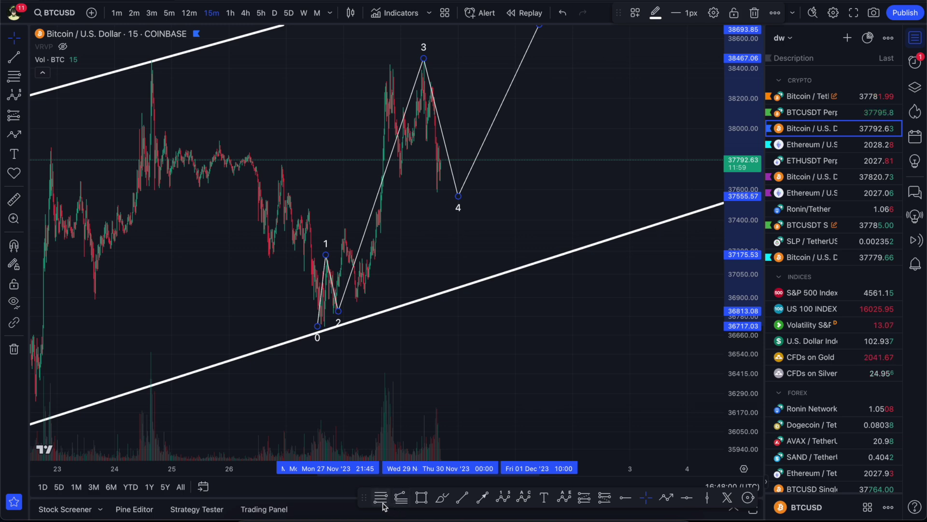
click(381, 500)
click(308, 314)
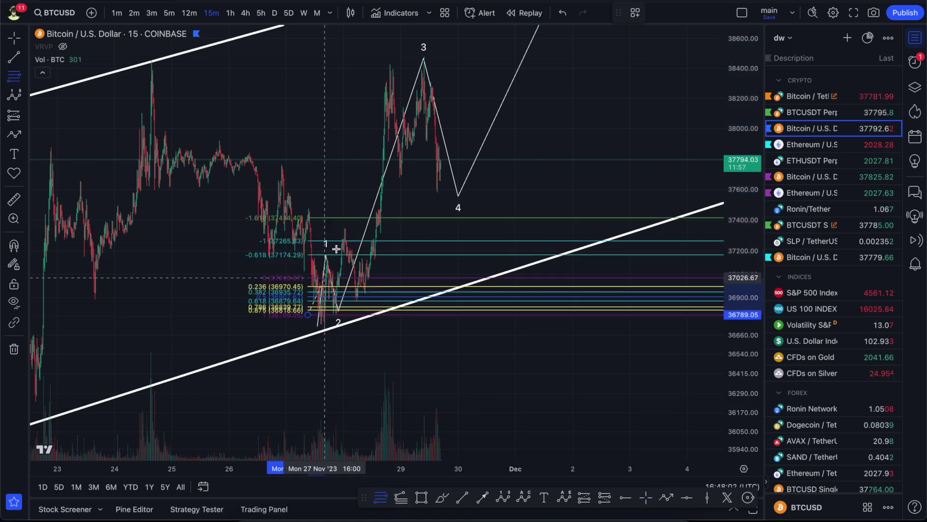
click(368, 57)
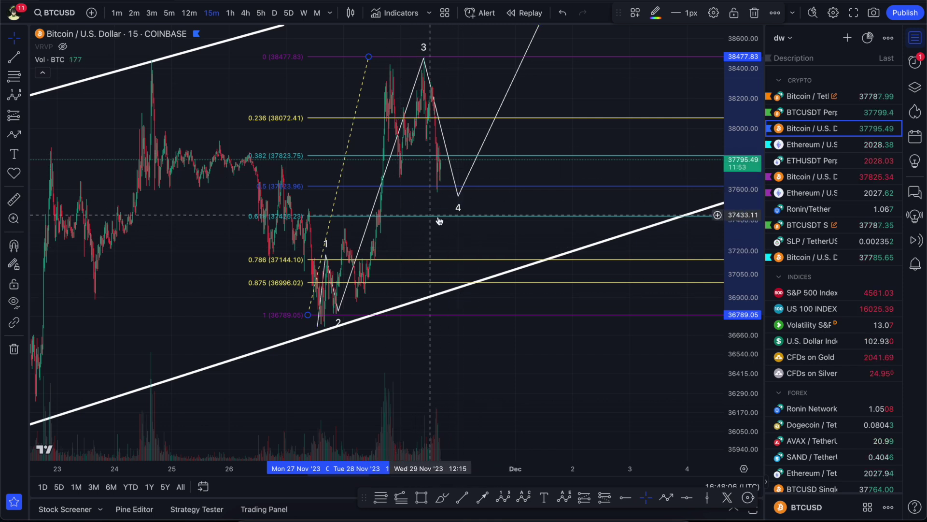
- Highlight the wave 4 target with a rectangle over the 0.382–0.786 retracement and a second, wider one over the 0.5–0.618 zone
click(423, 498)
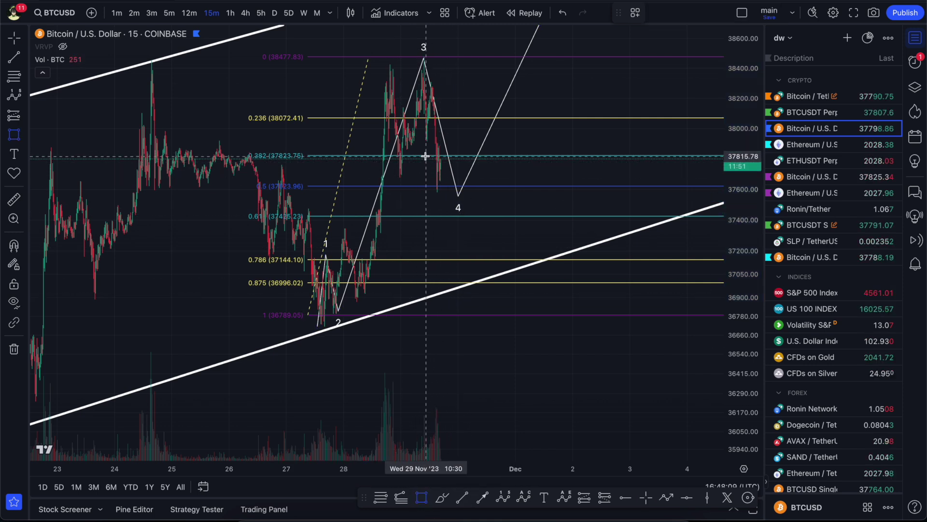
mouse_move(421, 155)
mouse_down()
mouse_move(485, 253)
mouse_move(537, 261)
mouse_up()
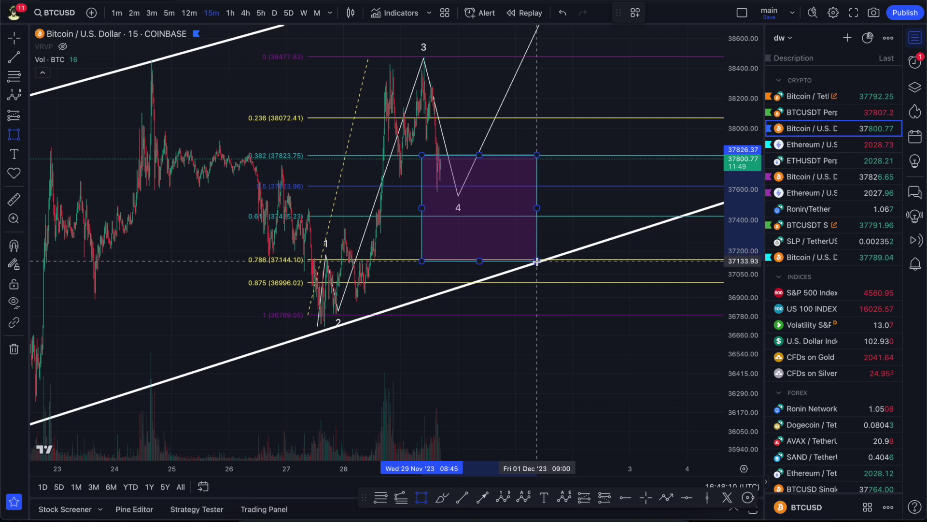
click(421, 498)
drag(413, 186, 540, 214)
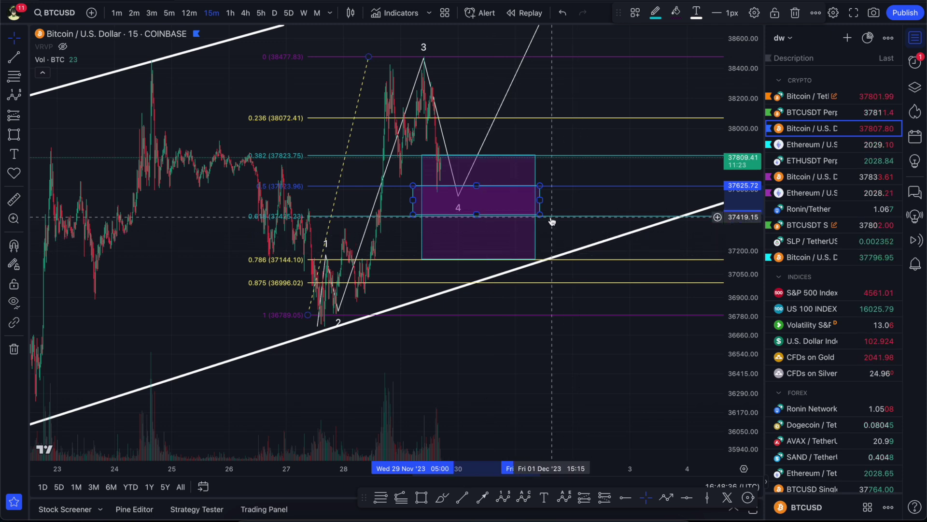
drag(539, 213, 543, 186)
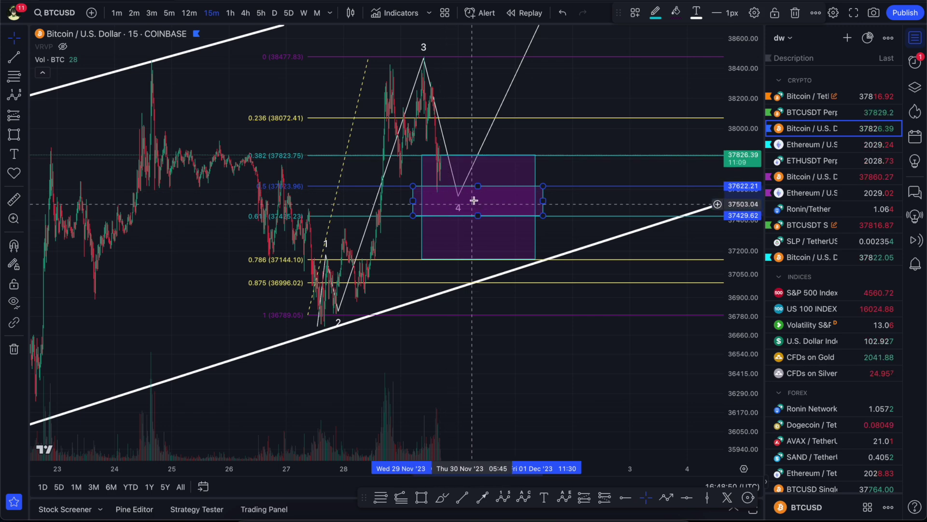
- Examine the 28–29 November candles and the price drop from wave 3 against the highlighted retracement zones
scroll(442, 160, up, 10)
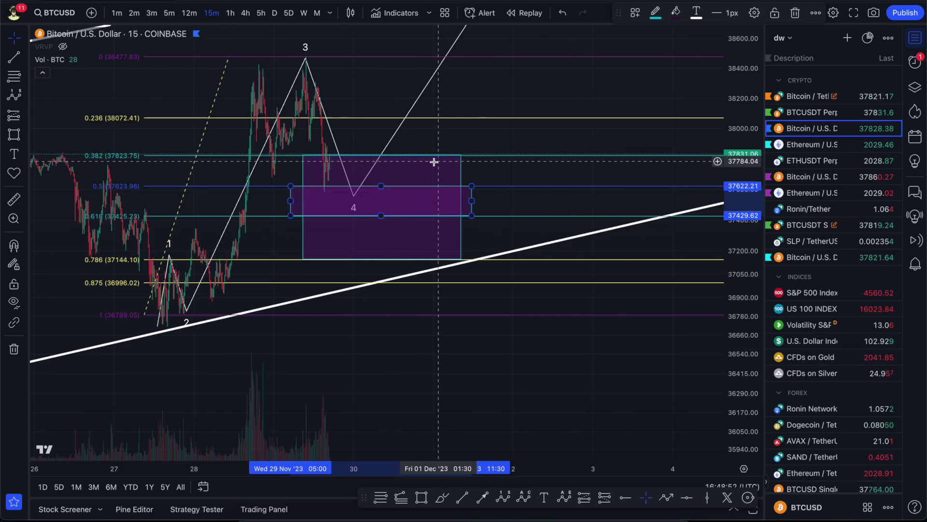
drag(127, 108, 478, 151)
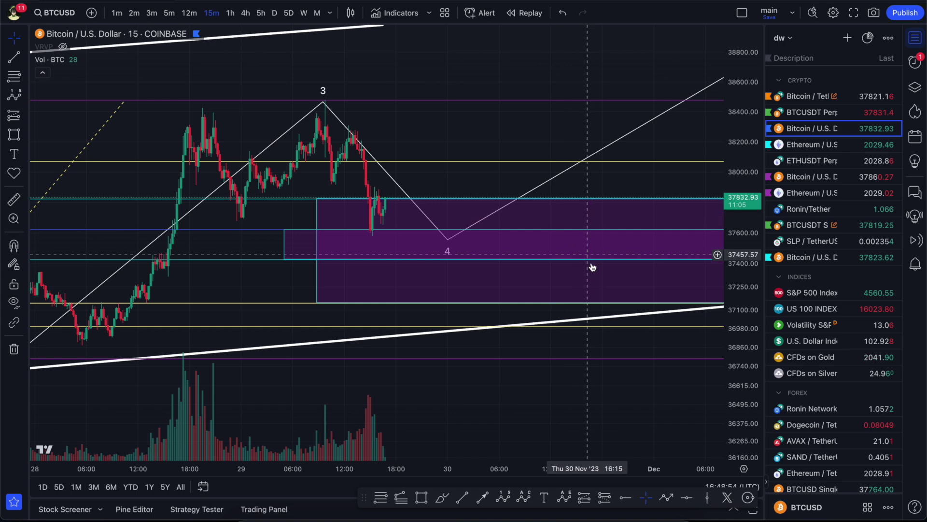
drag(739, 366, 739, 249)
drag(396, 138, 395, 144)
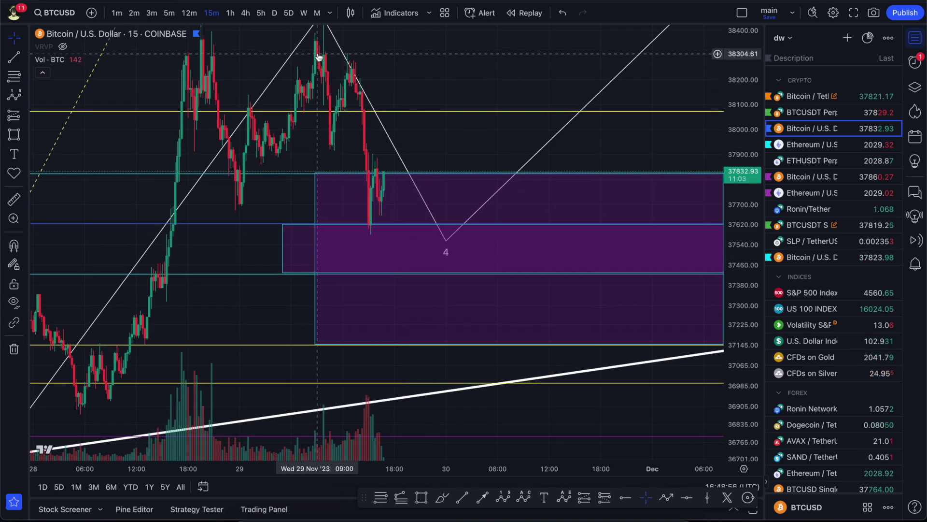
drag(315, 90, 332, 124)
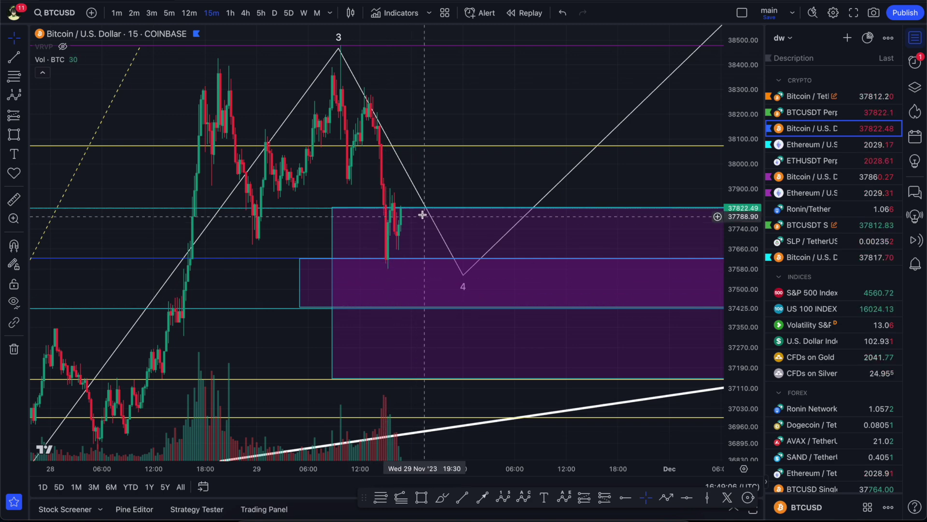
scroll(523, 198, down, 3)
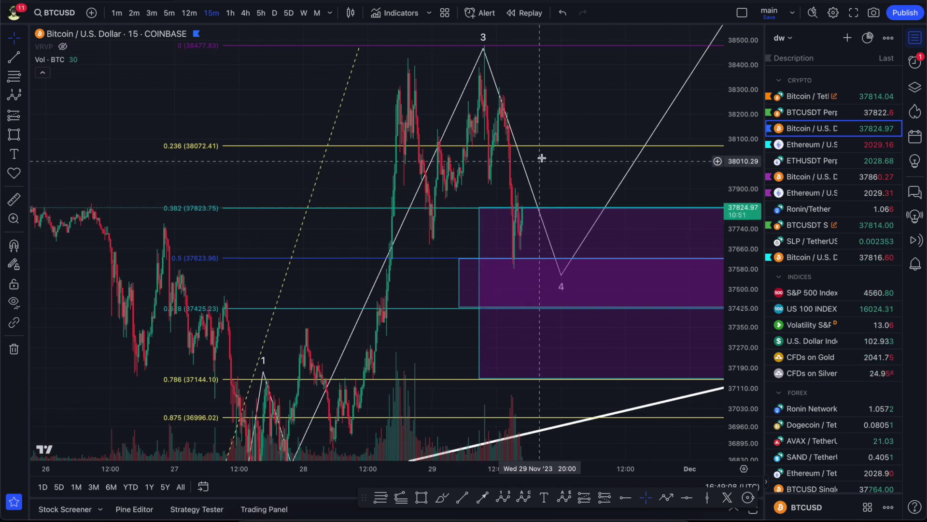
drag(517, 115, 495, 164)
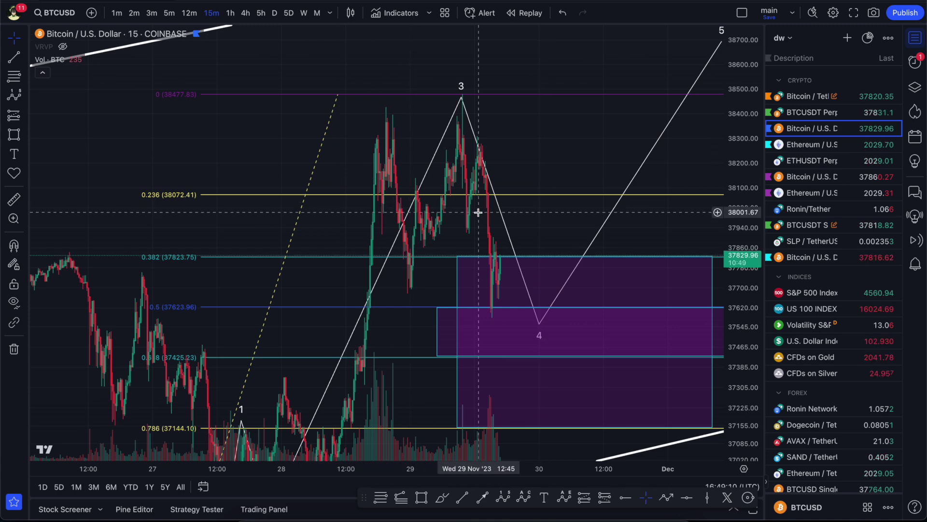
drag(501, 190, 382, 116)
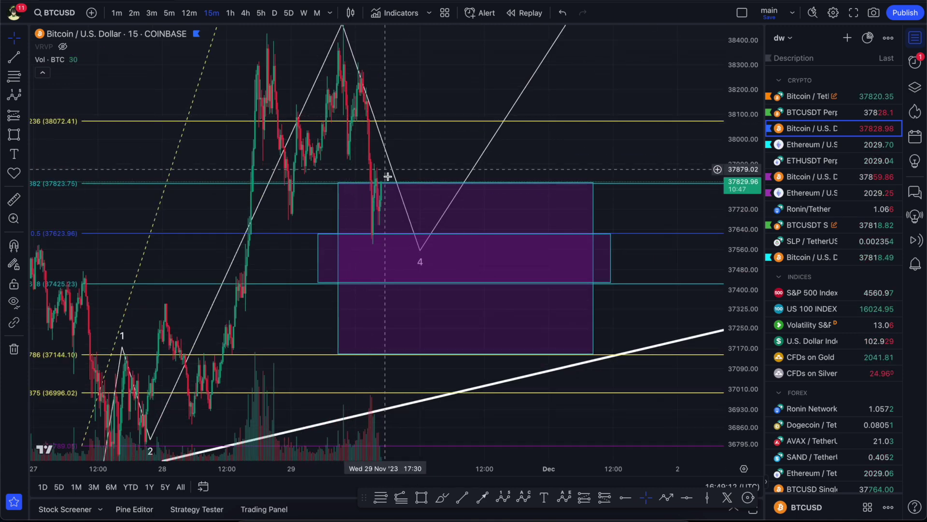
- Move the wave 4 point down to about 37,469 at 21:30 on 29 Nov '23, inside the 0.5–0.618 zone
drag(420, 251, 413, 267)
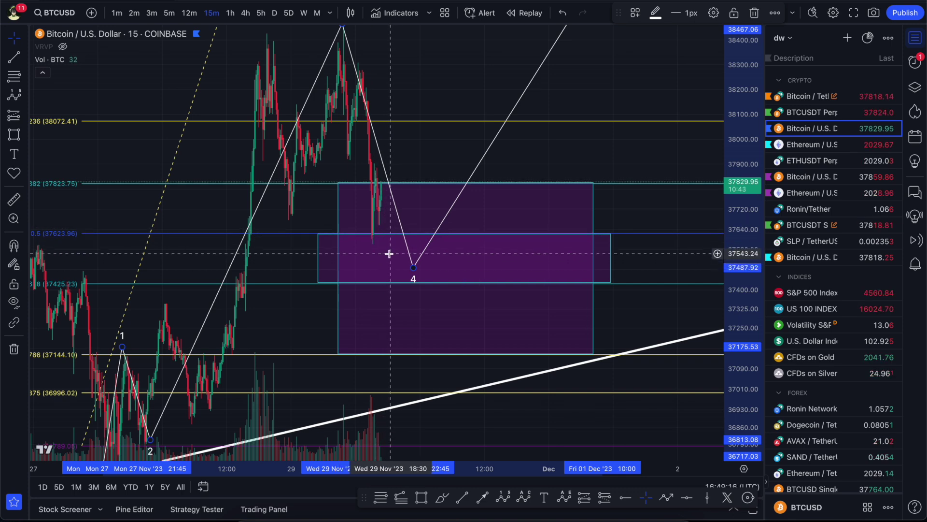
double_click(341, 160)
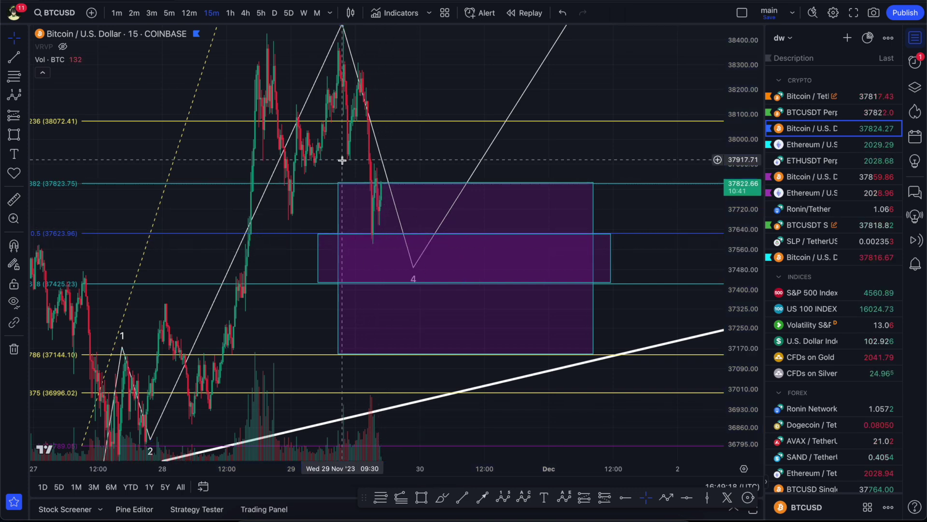
double_click(418, 120)
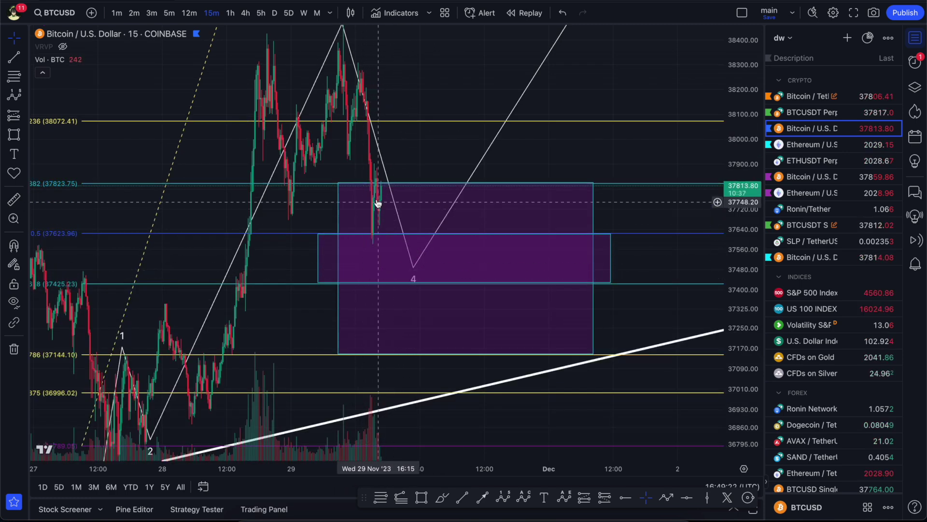
drag(415, 268, 405, 287)
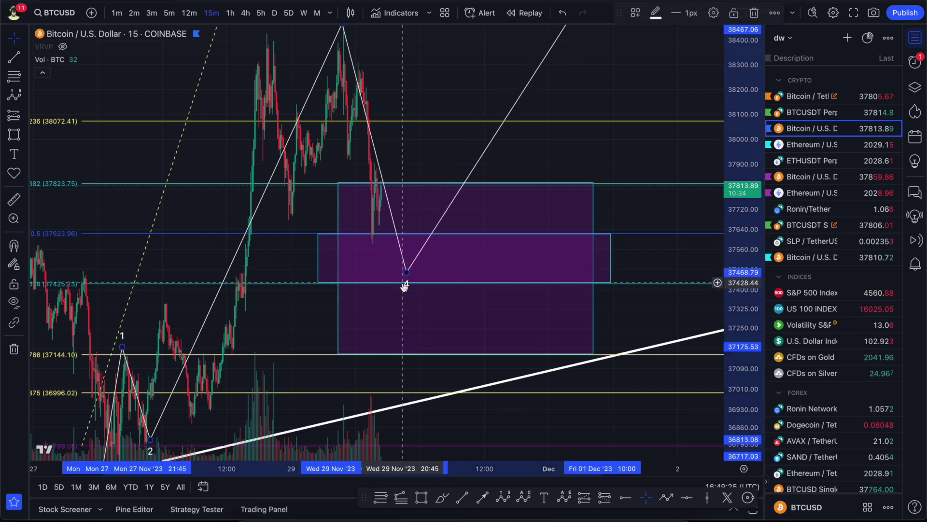
- Sketch a five-wave rise from wave 4, from about 37,490 through 37,795, 37,586, 38,287 and 38,038 to 38,392, and delete it
click(503, 497)
click(407, 267)
click(428, 190)
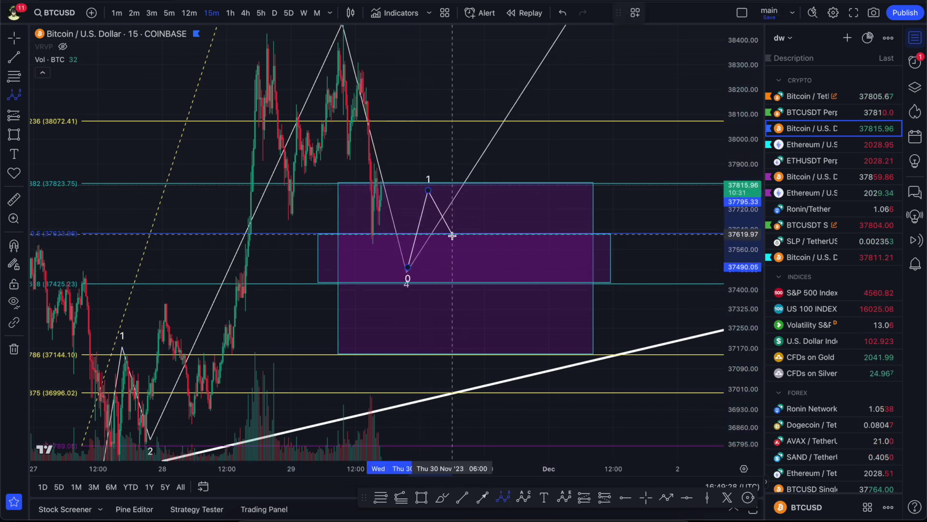
click(455, 242)
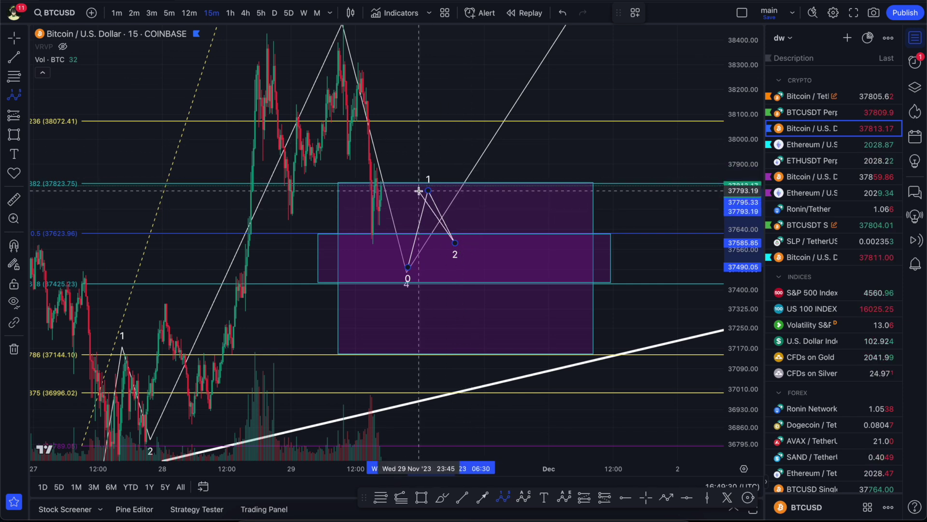
click(488, 68)
click(533, 130)
click(538, 42)
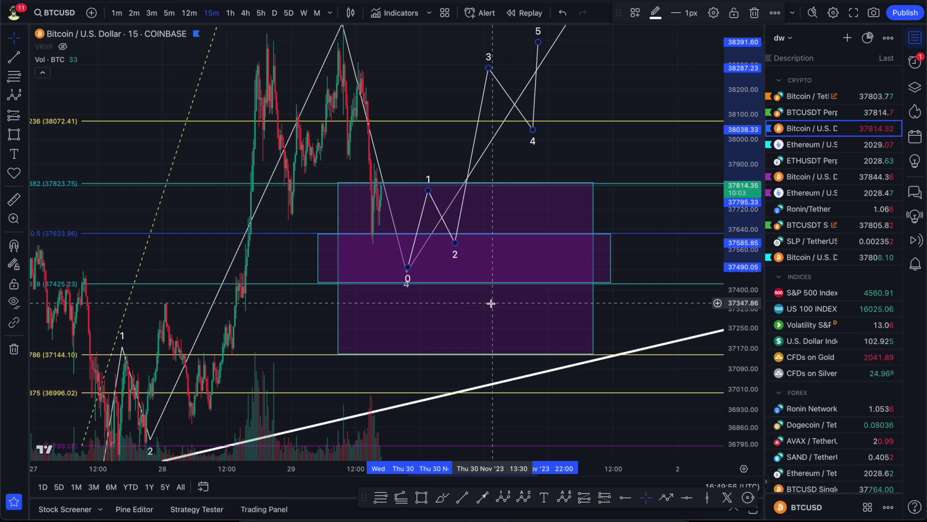
key(Delete)
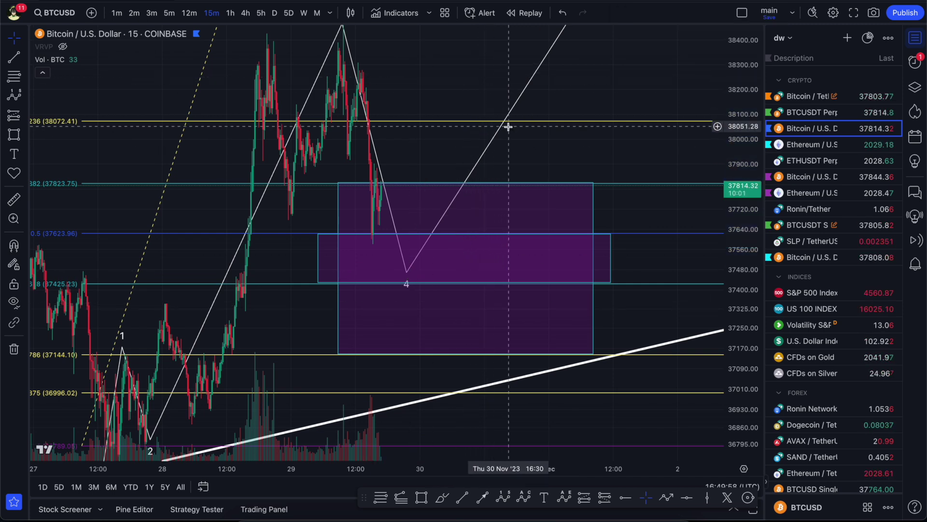
- Remove the Fibonacci retracement and examine the five-wave count against the channel's lower trend line
scroll(395, 170, down, 5)
scroll(482, 139, up, 5)
drag(426, 92, 447, 121)
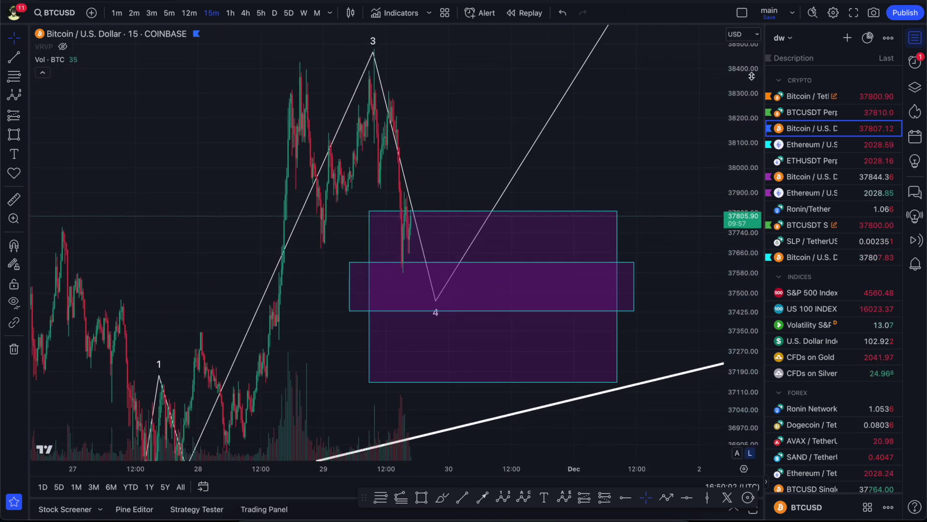
drag(750, 76, 741, 175)
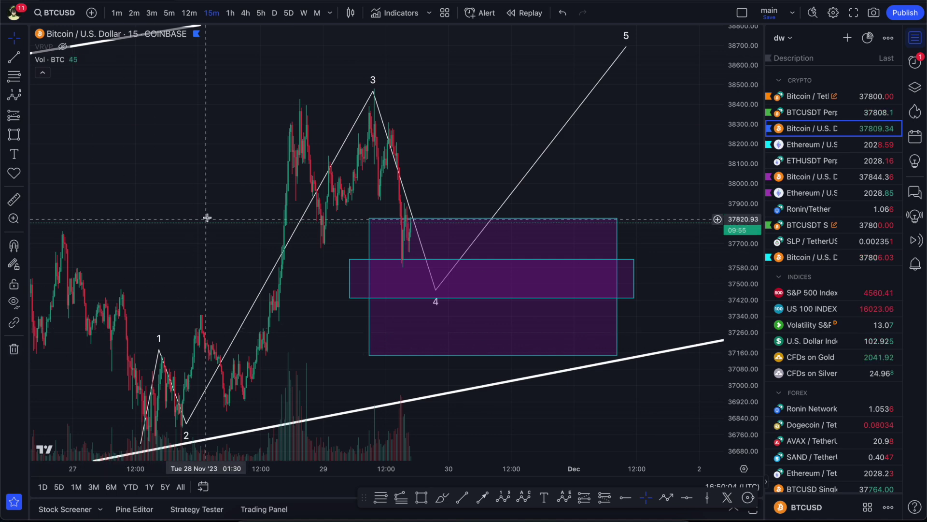
drag(259, 216, 427, 190)
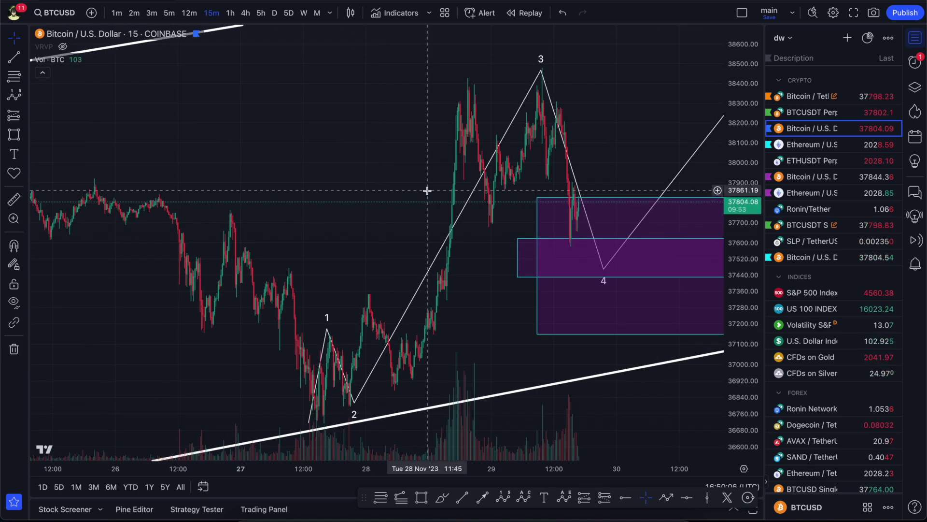